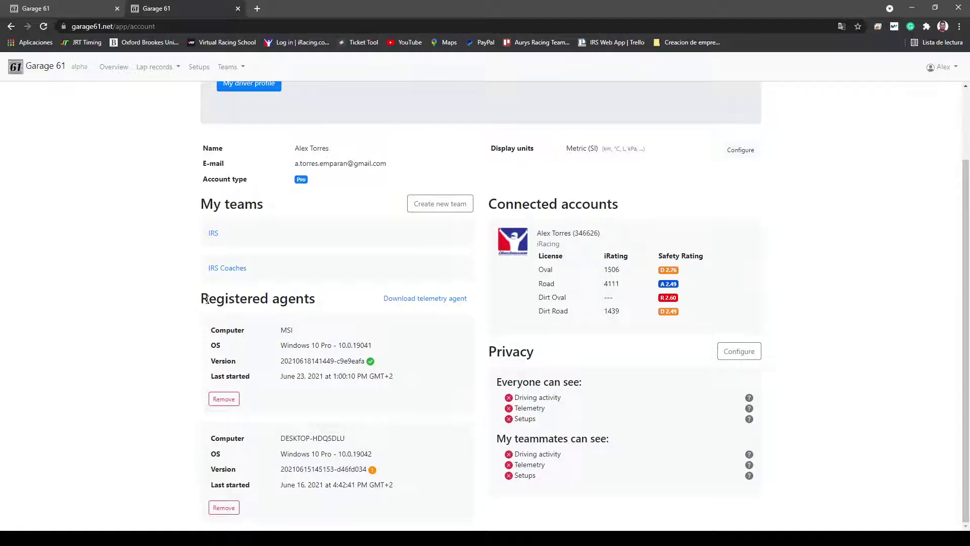
Step: Review the account details on the account page, including the account type, teams and registered agents
click(336, 302)
scroll(305, 403, up, 2)
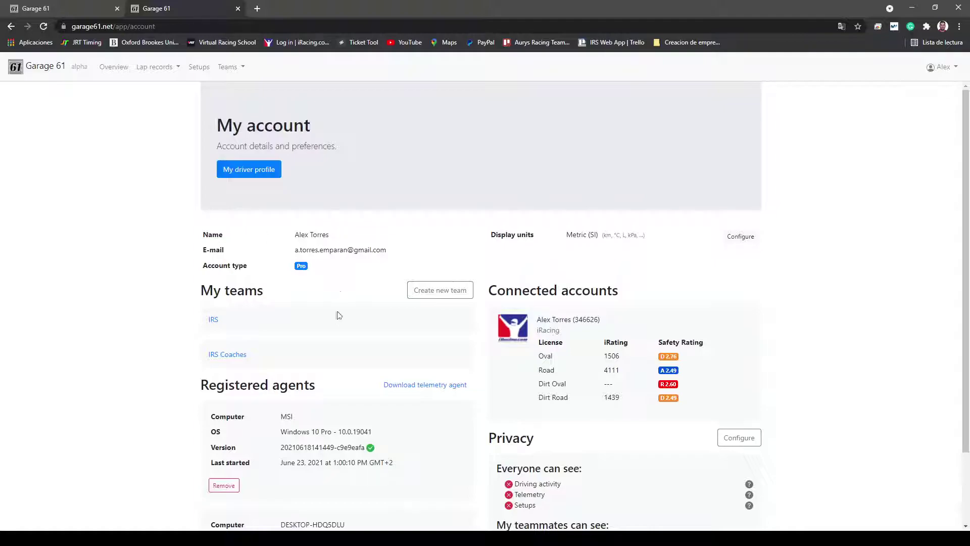
scroll(303, 233, down, 1)
click(943, 67)
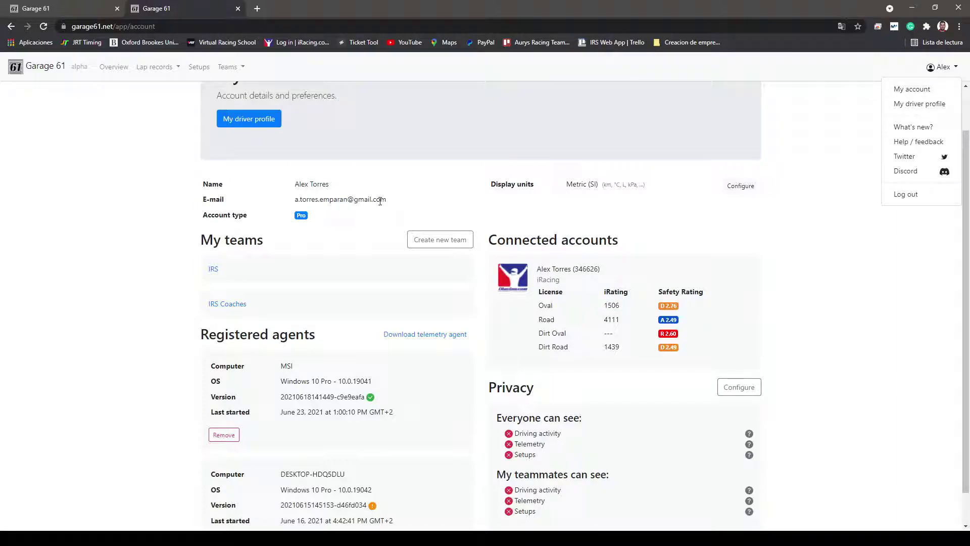
click(315, 214)
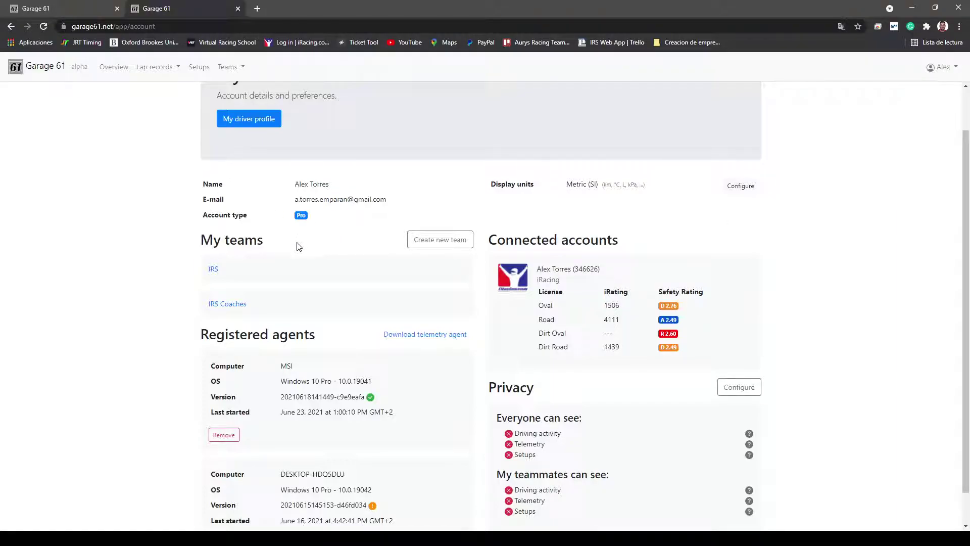
drag(203, 215, 300, 216)
click(323, 217)
scroll(300, 227, down, 1)
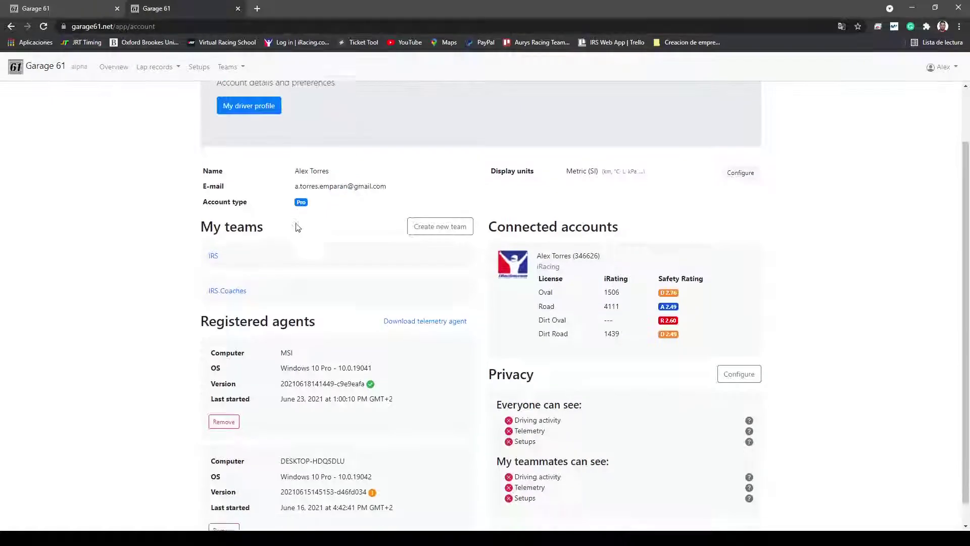
drag(191, 212, 277, 210)
click(282, 210)
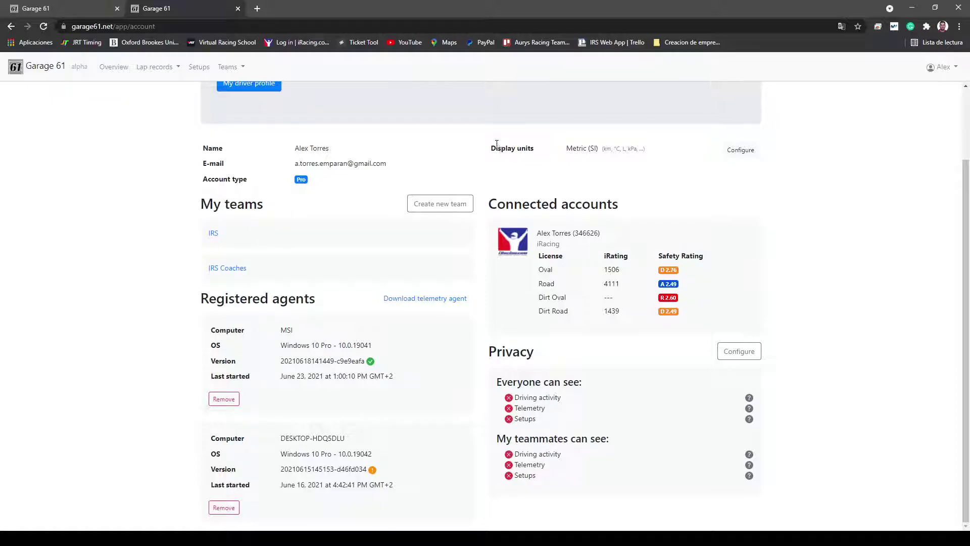
Step: Check the display unit options without changing them, and review the connected iRacing account's licences and ratings
drag(491, 149, 775, 160)
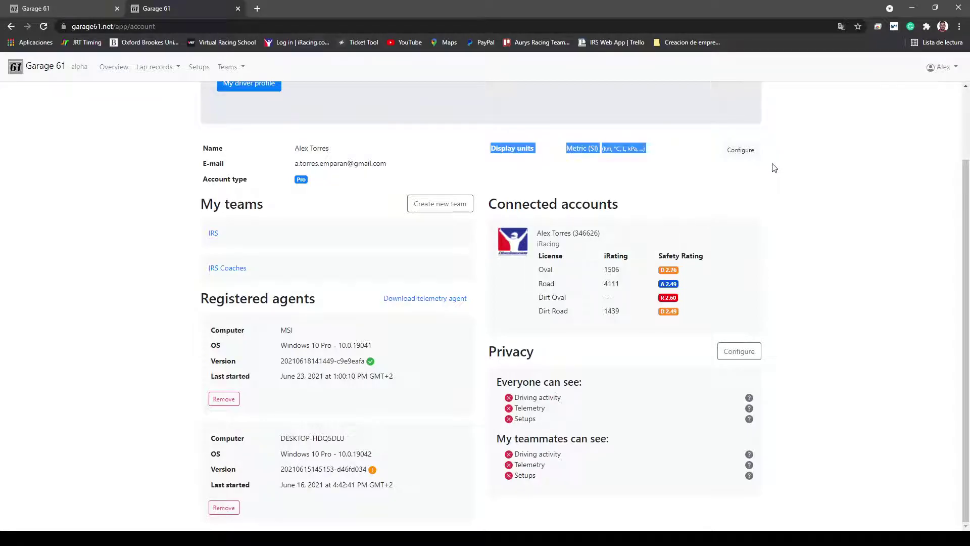
click(568, 175)
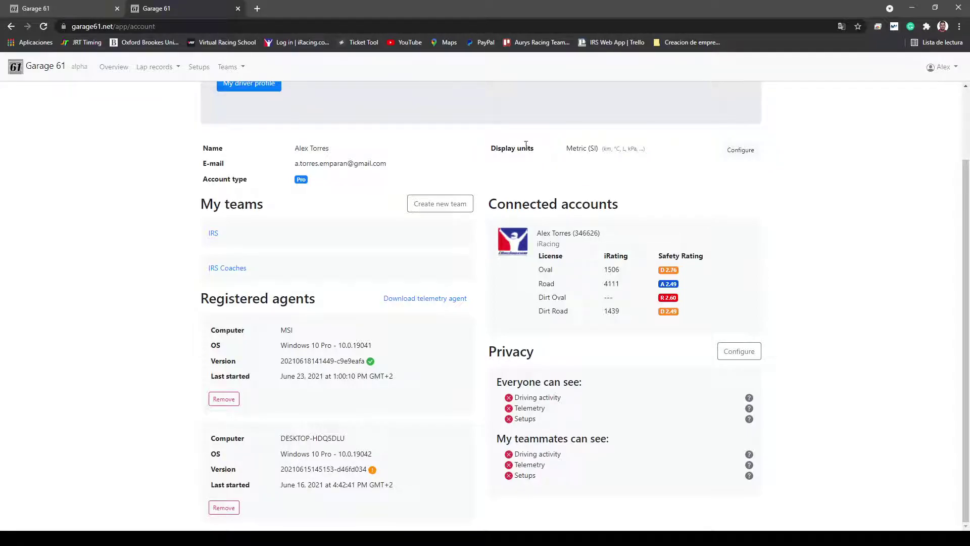
click(732, 150)
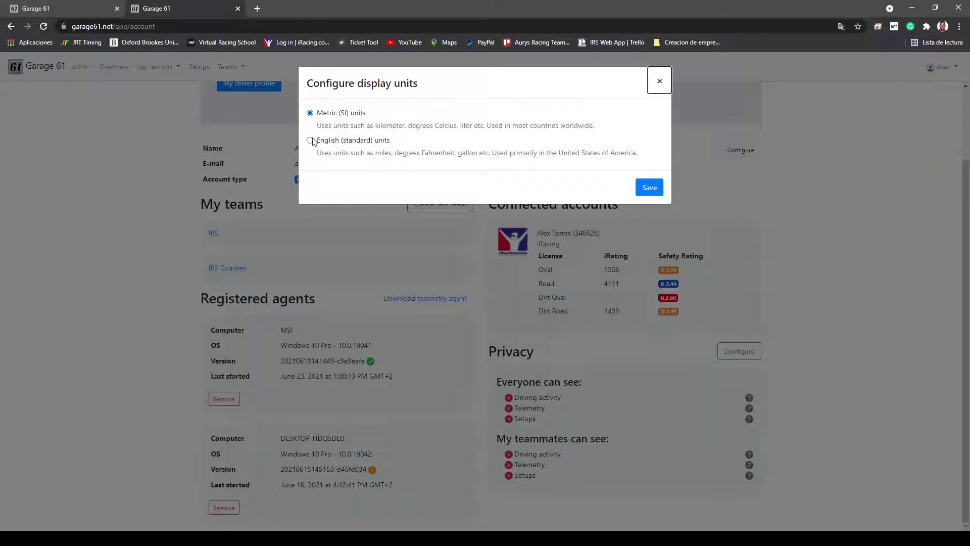
click(660, 81)
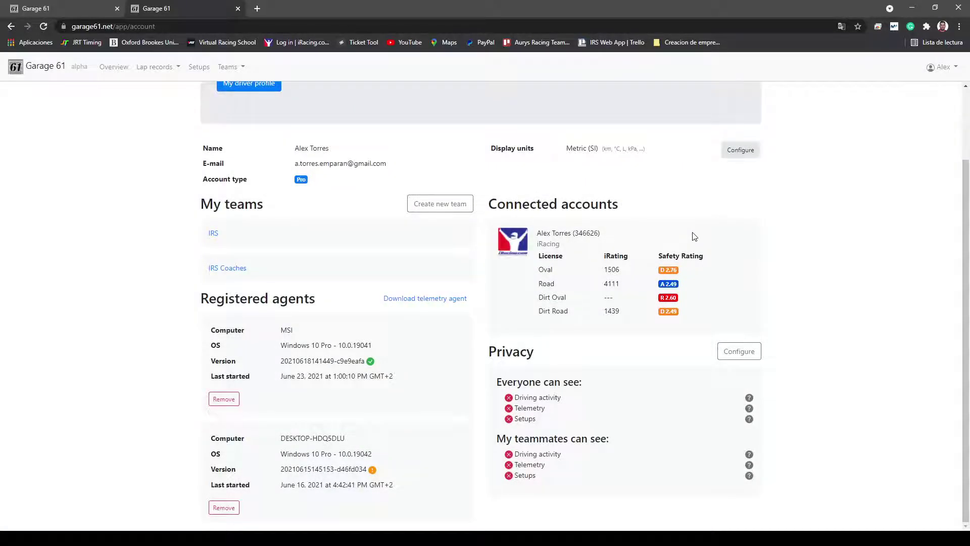
drag(488, 206, 715, 310)
click(720, 312)
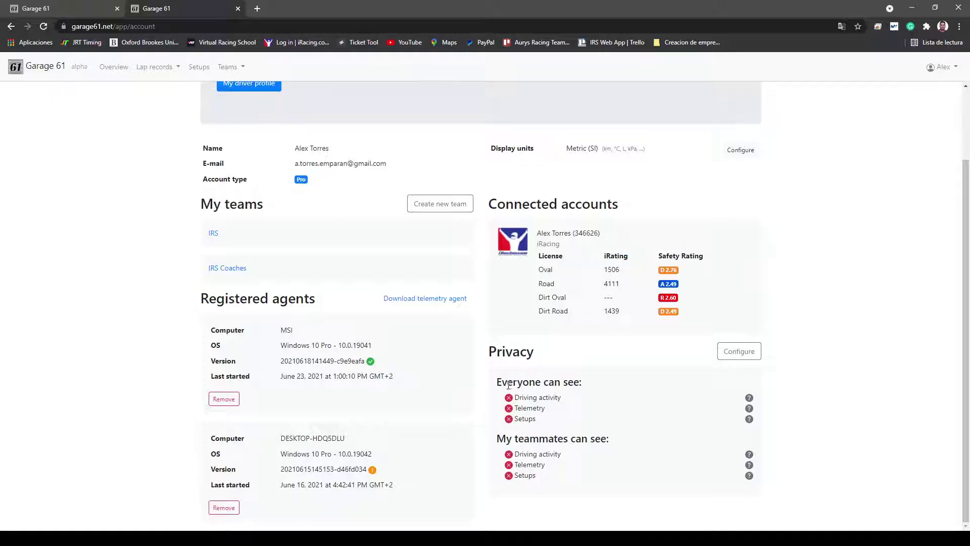
Step: Open the privacy configuration and review the permissions for everyone and for teammates
drag(496, 387, 587, 391)
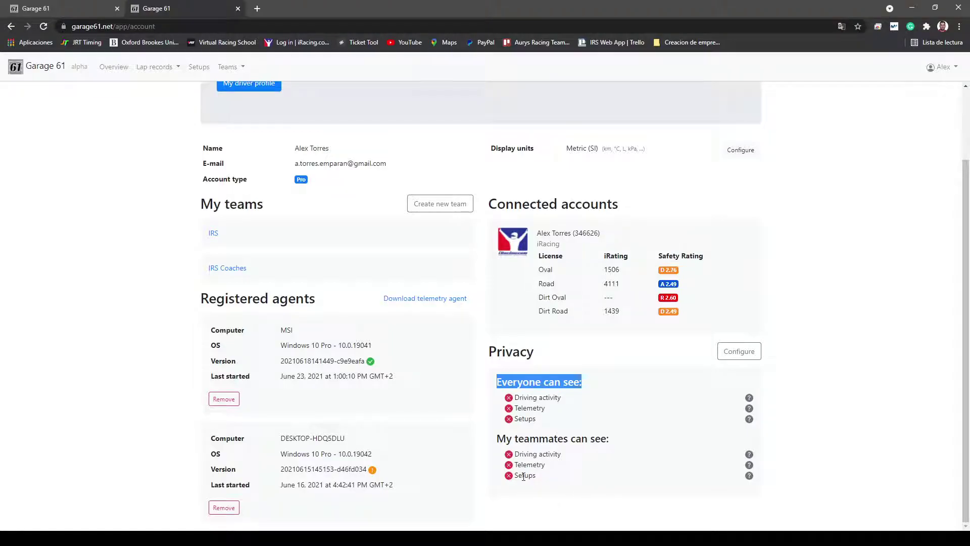
click(740, 352)
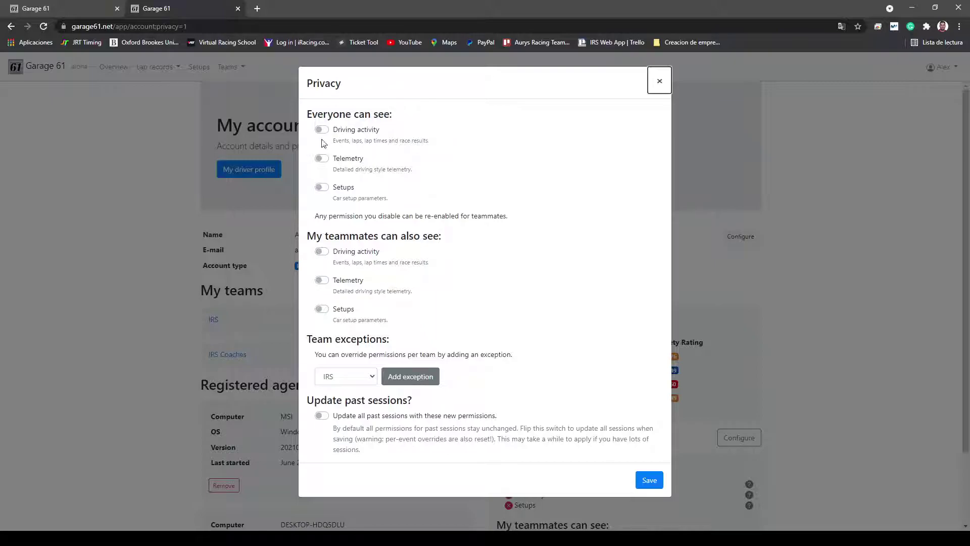
drag(308, 112, 405, 117)
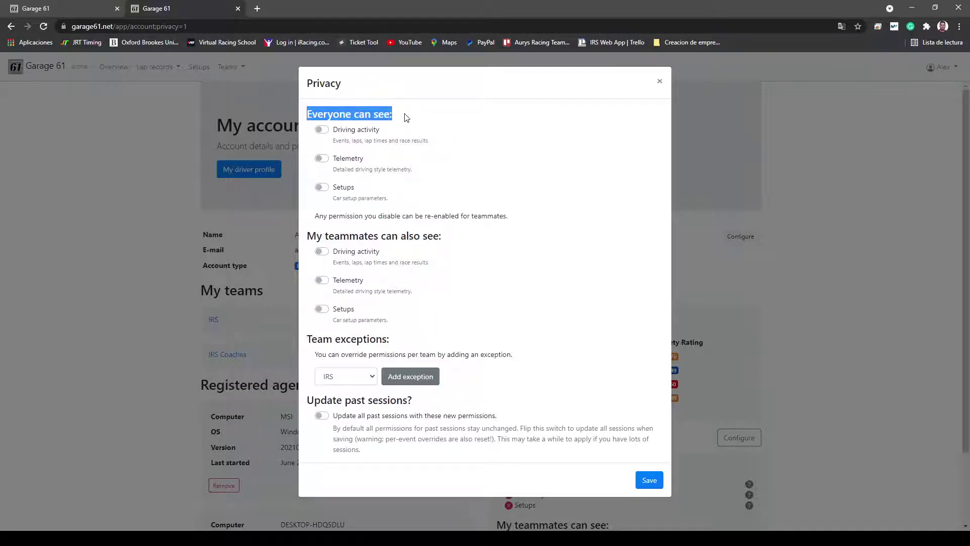
click(406, 117)
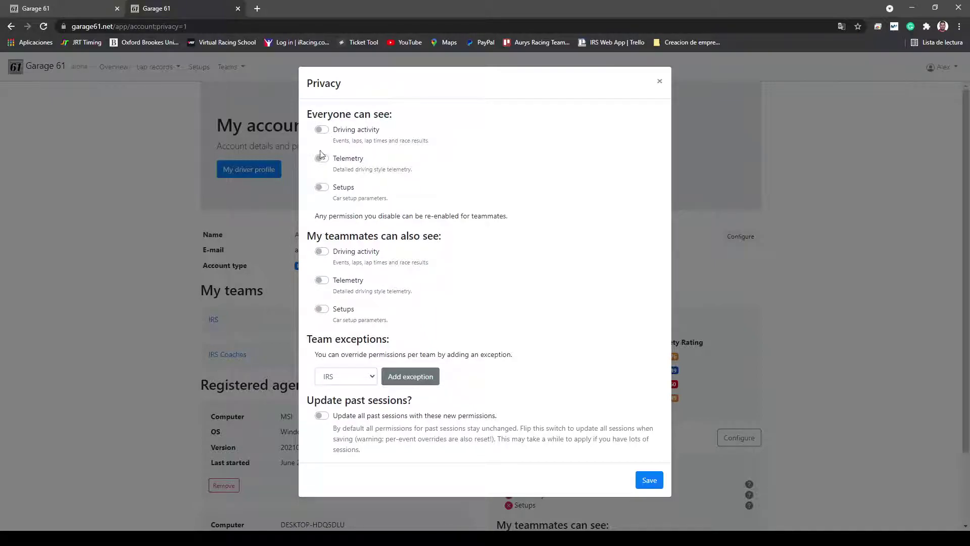
drag(309, 112, 409, 117)
click(411, 118)
drag(307, 244, 448, 238)
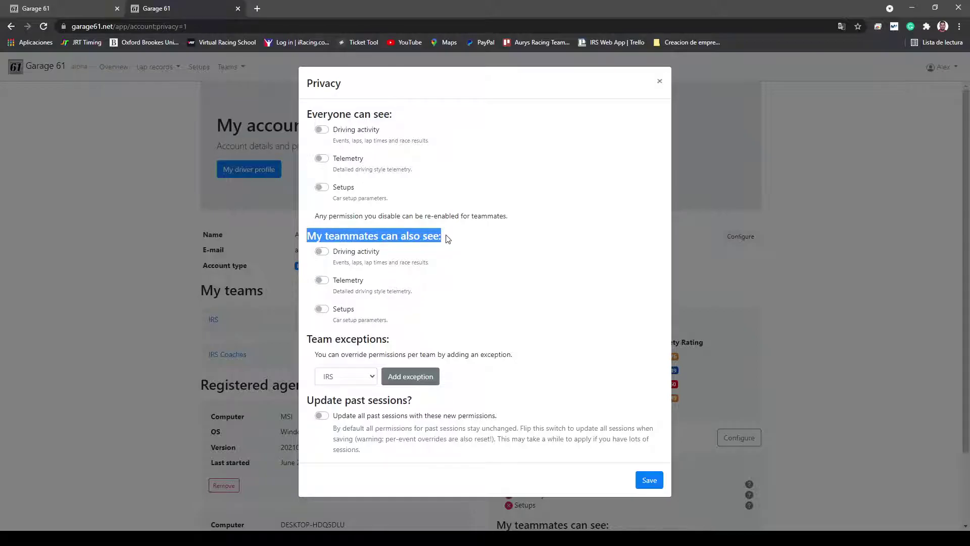
click(439, 254)
Step: Add a team privacy exception for IRS, and remove it after reviewing its permissions
click(347, 376)
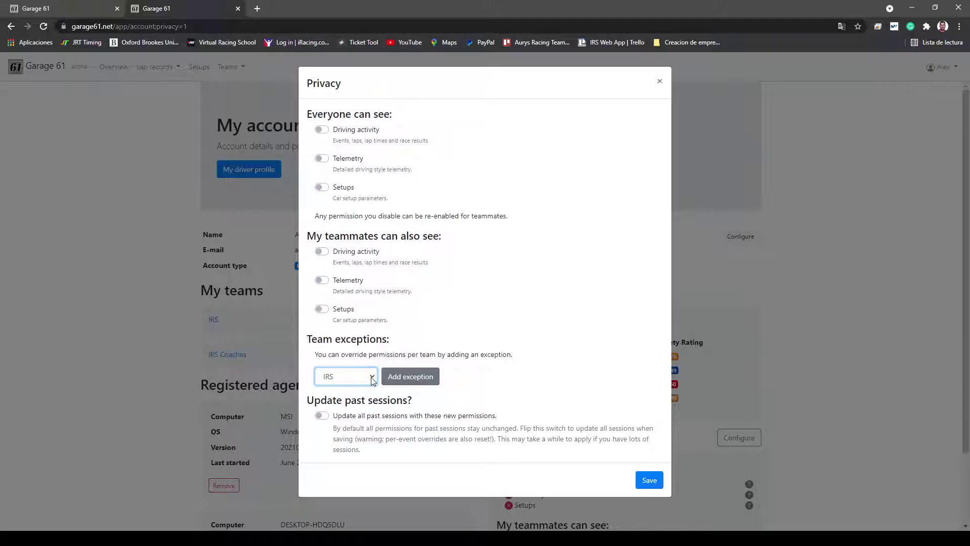
click(427, 375)
scroll(418, 346, down, 2)
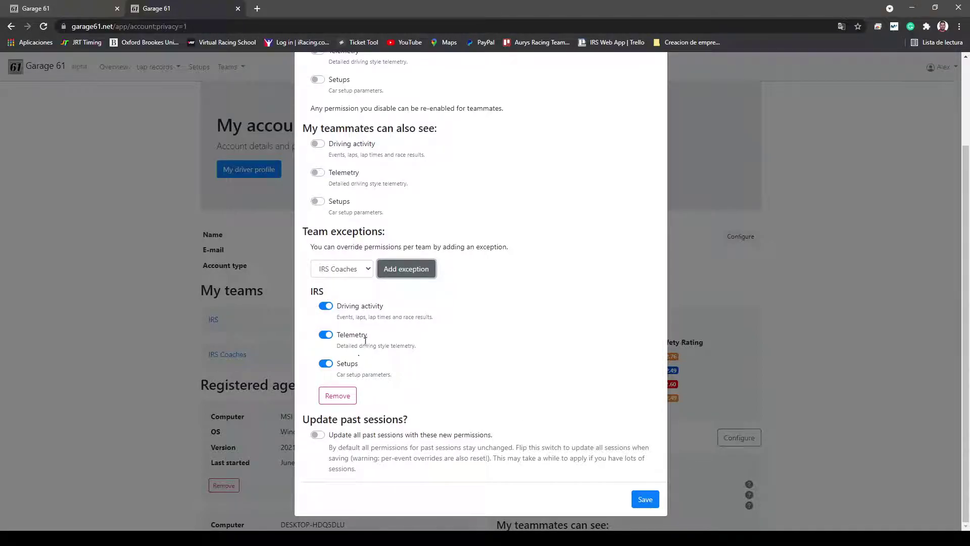
double_click(313, 292)
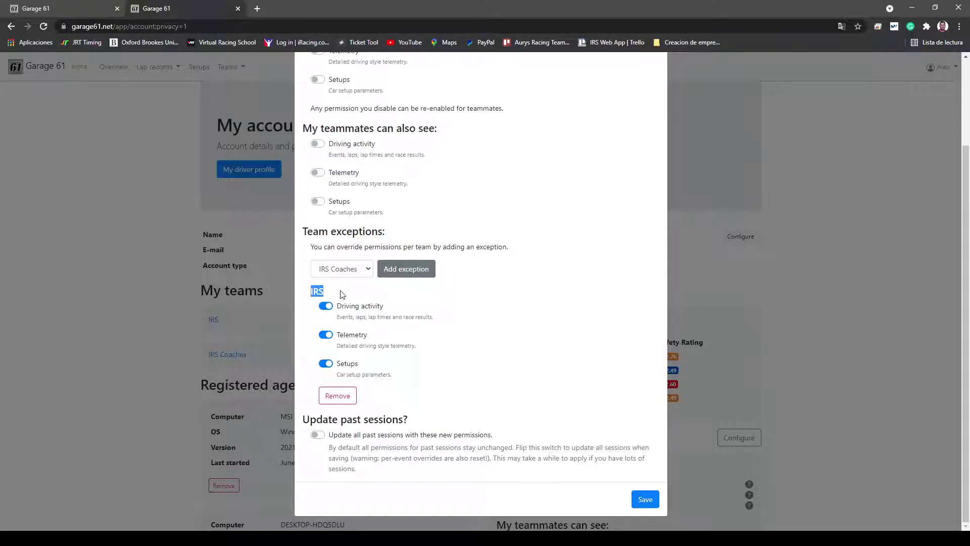
click(429, 319)
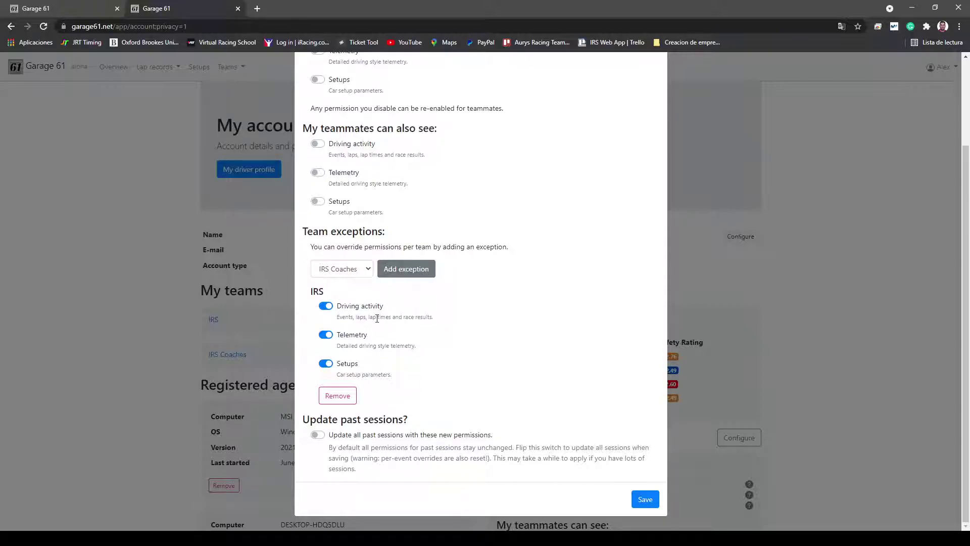
double_click(343, 307)
click(361, 335)
click(346, 337)
click(323, 401)
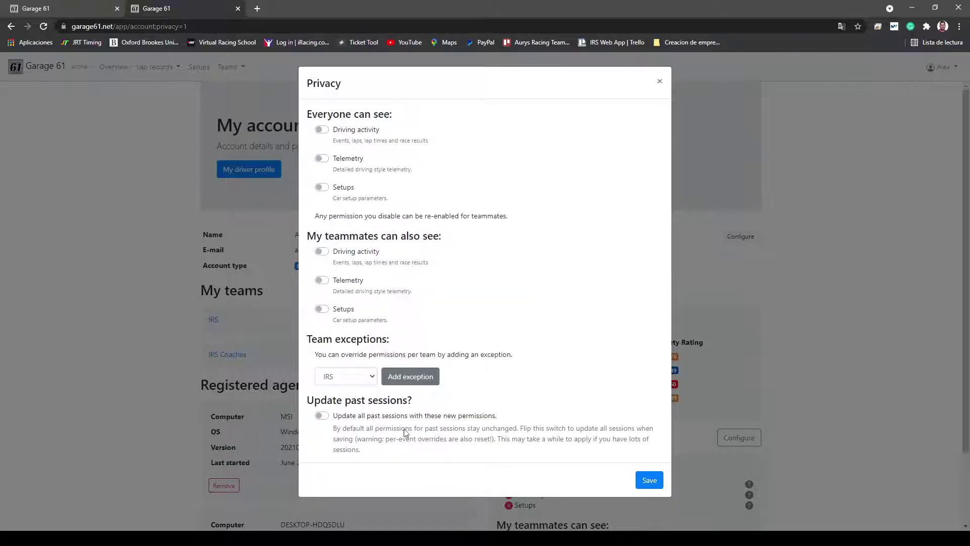
Step: Add team privacy exceptions for IRS Coaches and IRS
click(354, 377)
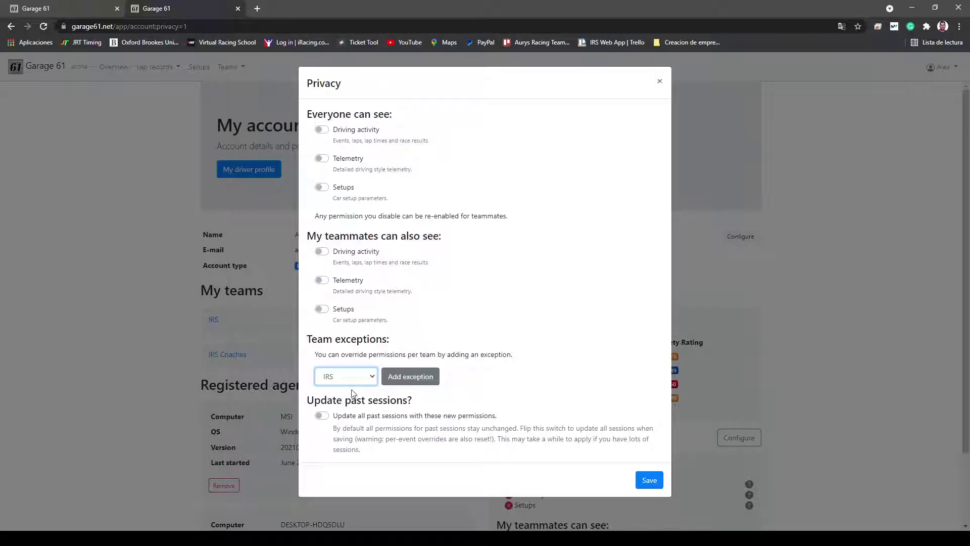
key(Down)
click(403, 380)
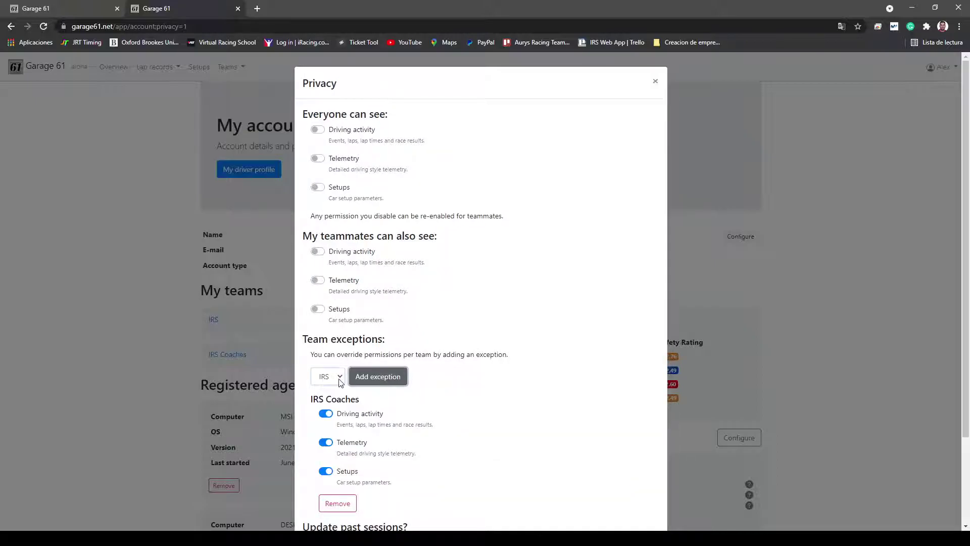
click(359, 382)
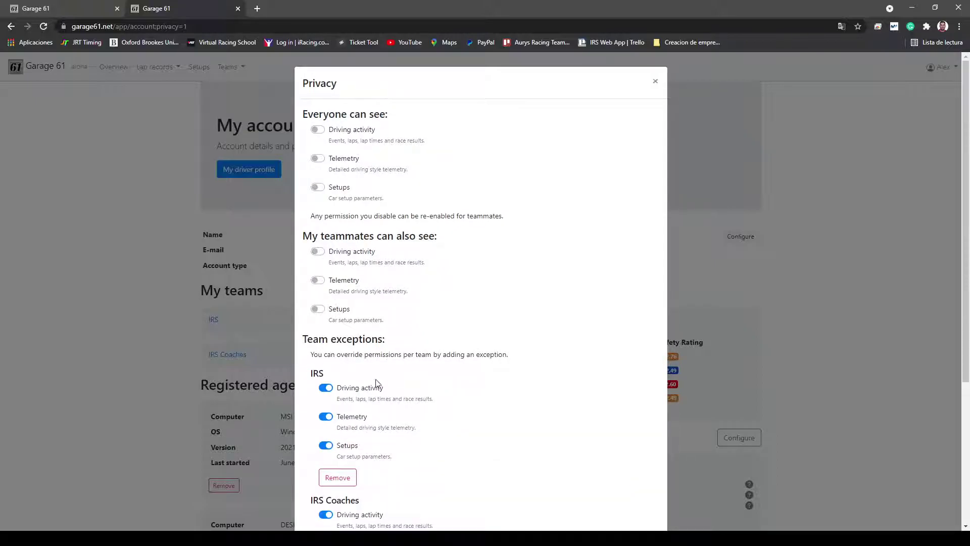
Step: Toggle the Telemetry permission of the IRS Coaches exception and the Driving activity permission of the IRS exception
scroll(357, 374, down, 4)
click(327, 341)
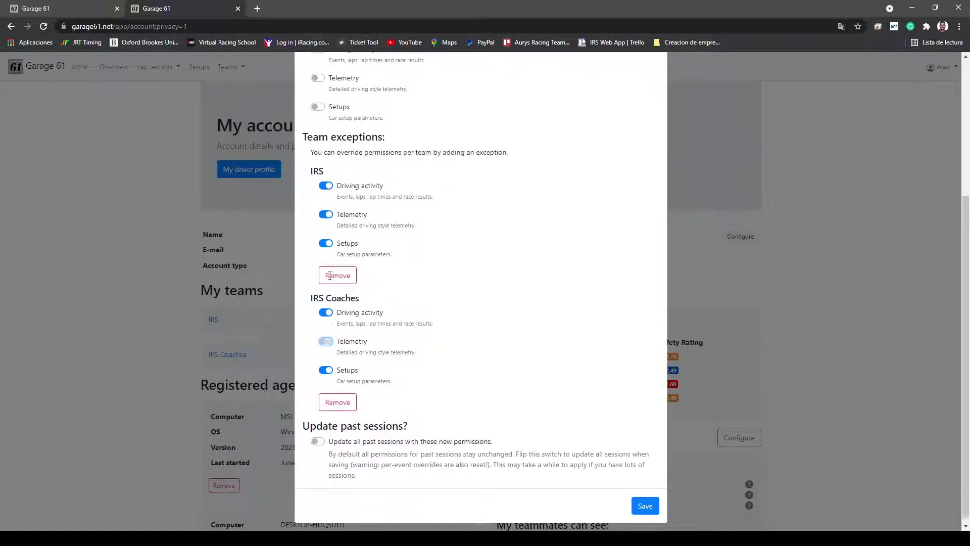
double_click(325, 185)
click(326, 184)
click(326, 341)
click(326, 186)
Step: Remove both team exceptions and close the privacy configuration without saving
click(347, 276)
click(340, 391)
click(338, 397)
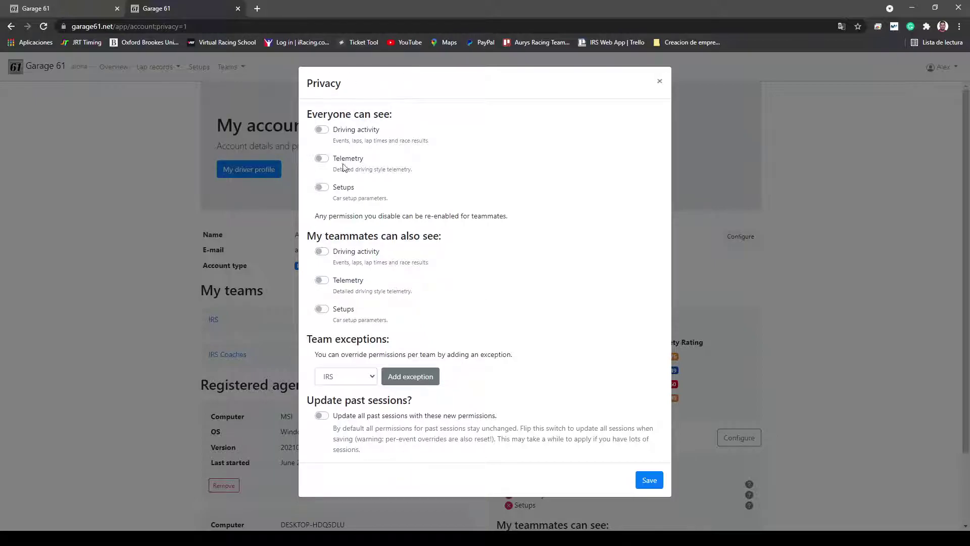
click(326, 418)
click(659, 81)
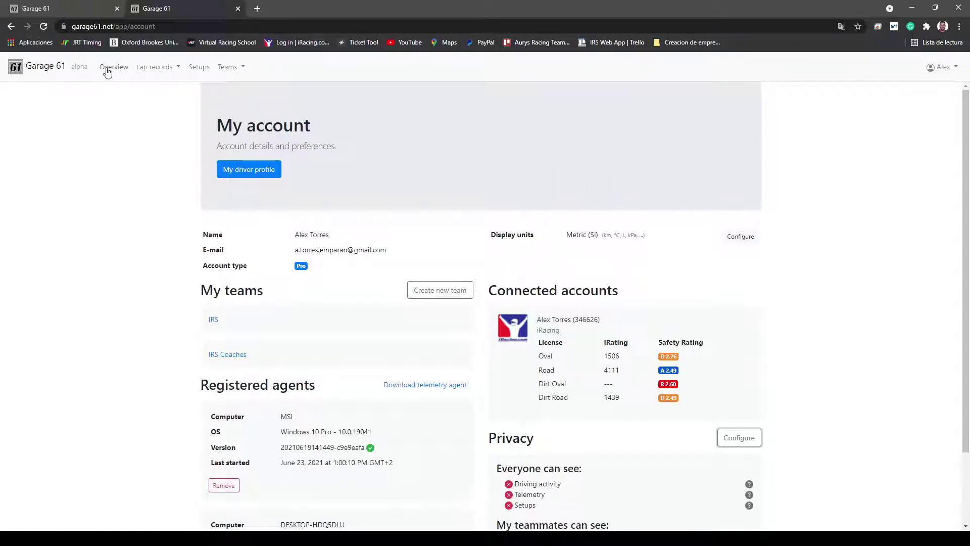
Step: Open the Overview page and look through the recent activity list
click(108, 67)
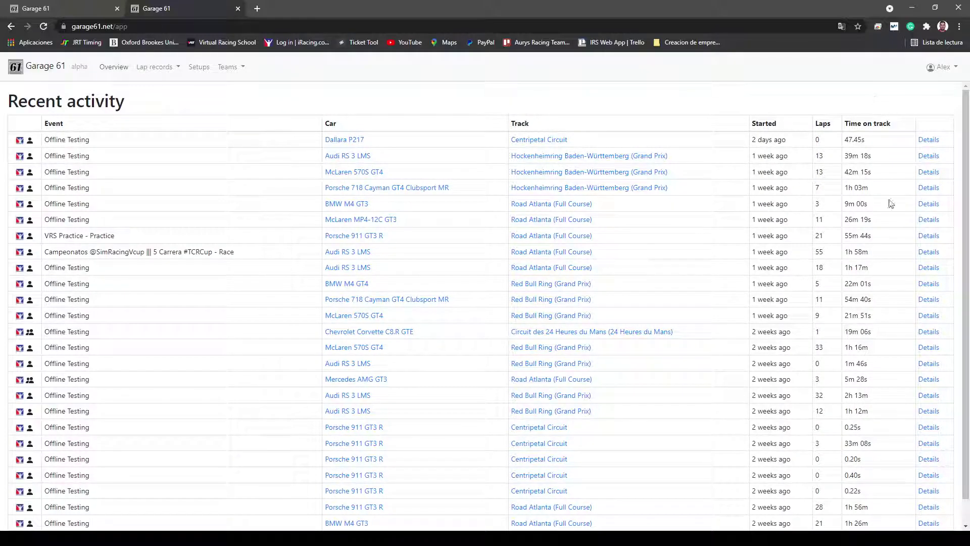
scroll(793, 146, down, 1)
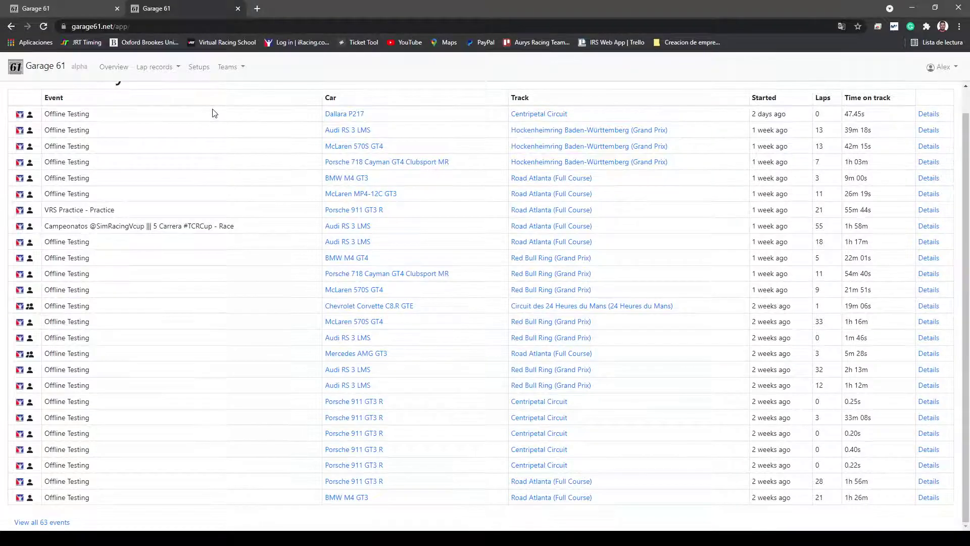
key(alt+Left)
scroll(313, 328, down, 2)
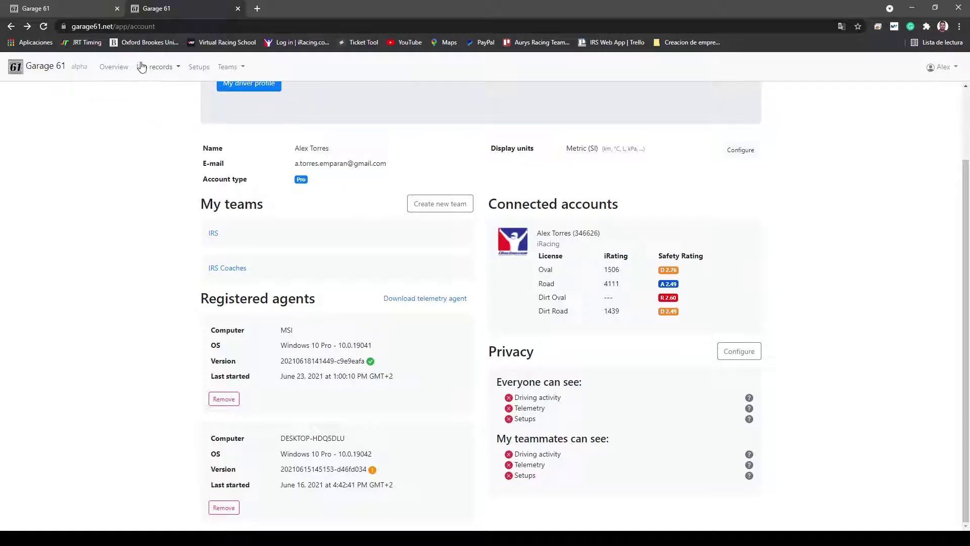
click(117, 67)
Step: Open the lap records by car and browse the list of cars
click(152, 67)
click(148, 95)
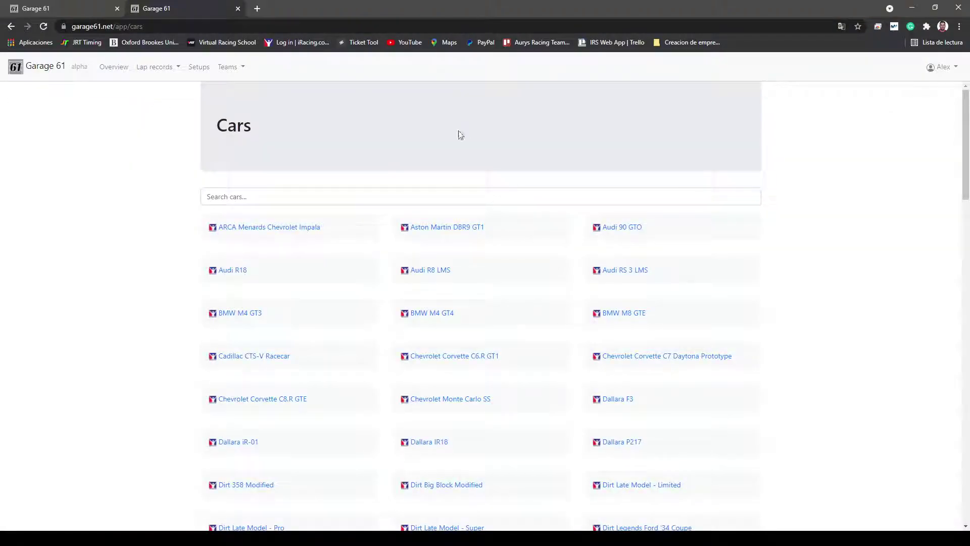
scroll(402, 296, down, 6)
scroll(627, 349, down, 2)
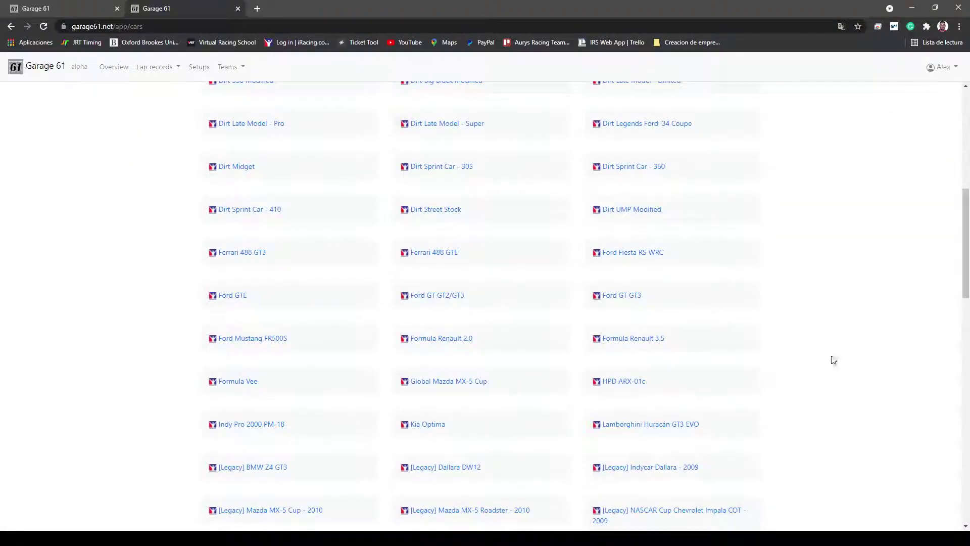
scroll(556, 344, up, 2)
scroll(329, 363, up, 6)
Step: Open the lap records by track and browse the list of tracks
click(156, 67)
click(172, 107)
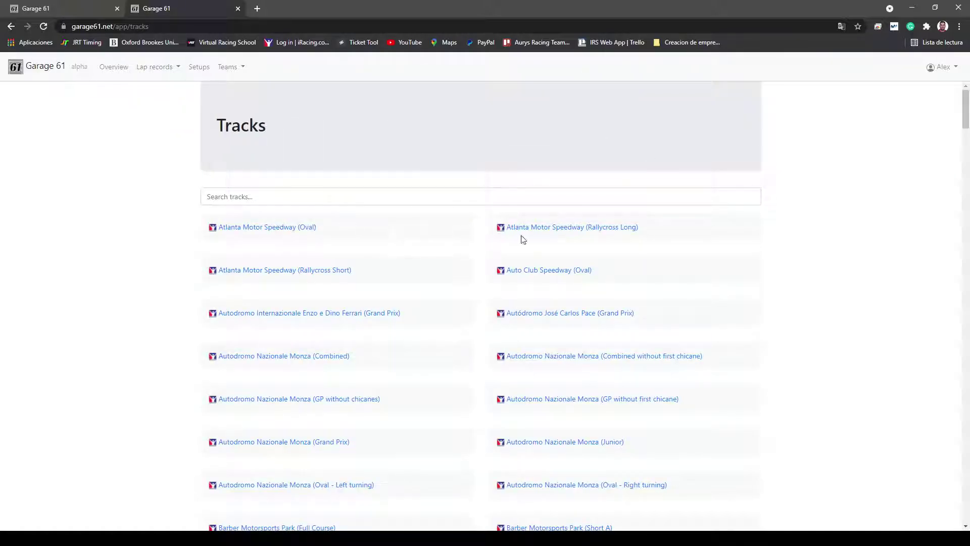
scroll(480, 243, down, 7)
mouse_move(548, 337)
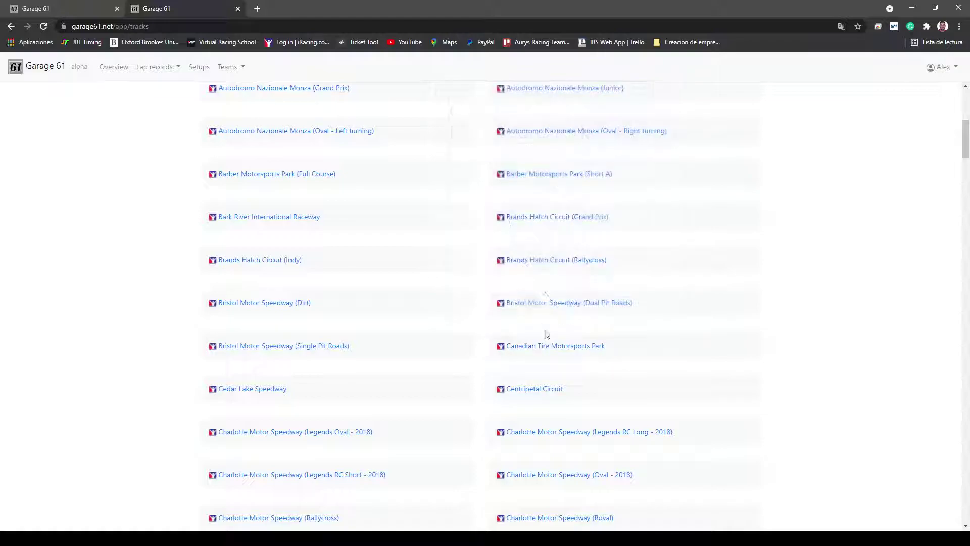
scroll(278, 255, up, 7)
Step: Search the tracks page for "road at" and open Road Atlanta (Full Course)
mouse_move(320, 271)
key(ctrl+f)
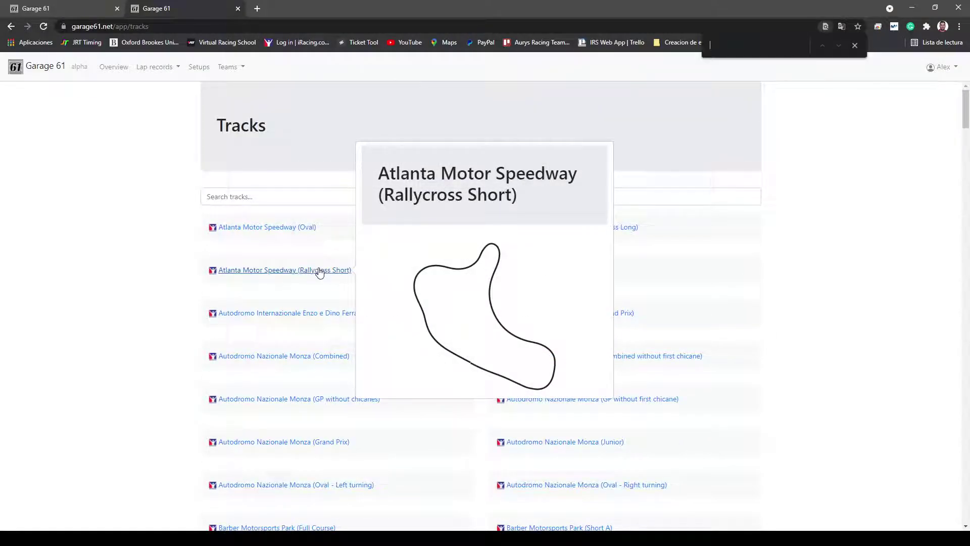
text(road)
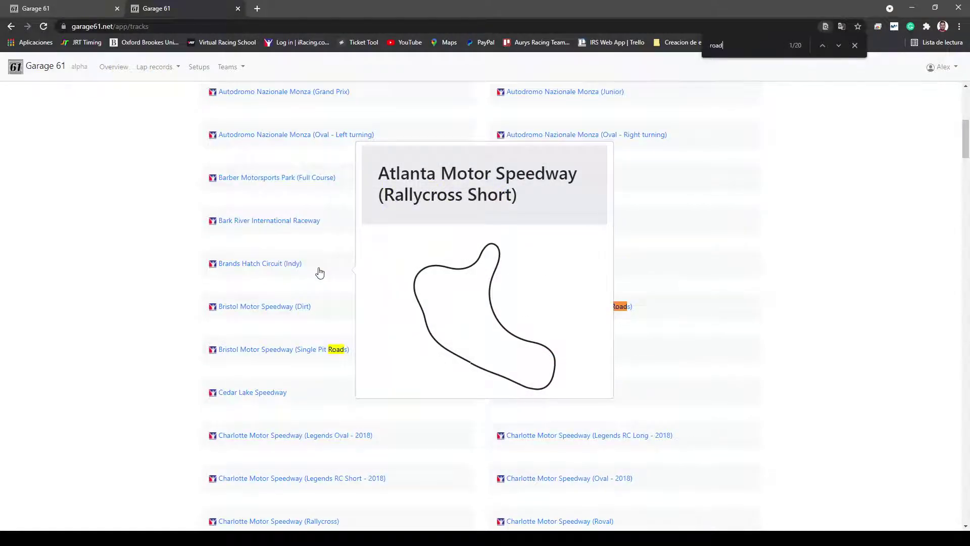
text( at)
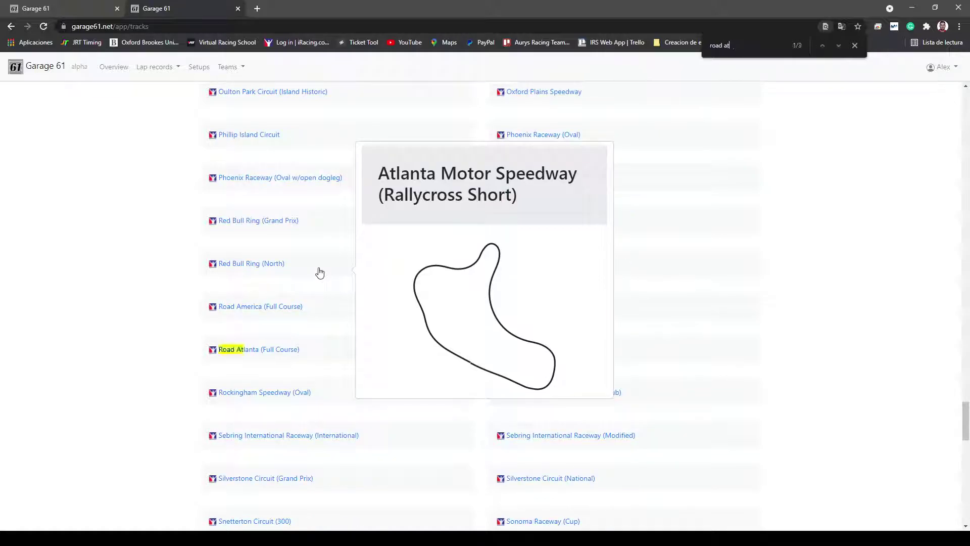
click(281, 349)
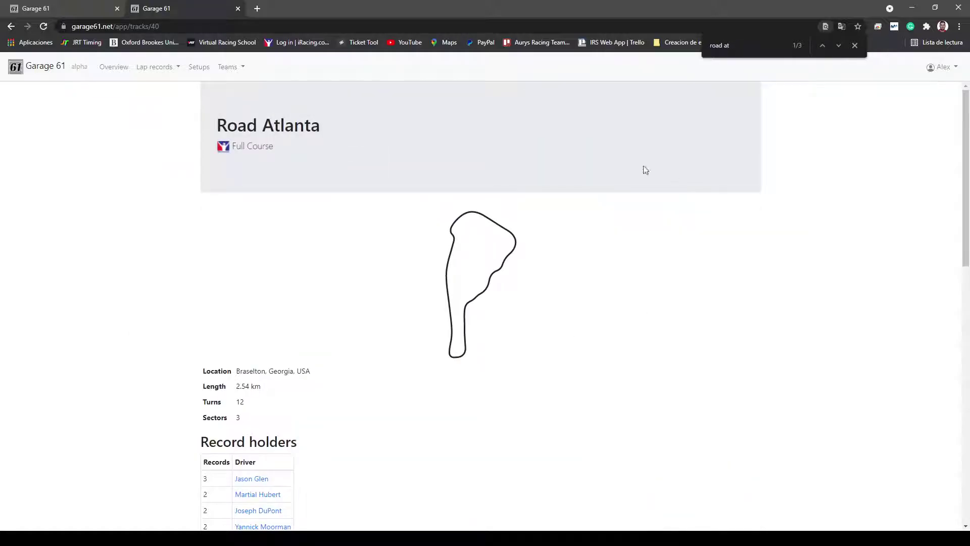
Step: Look through Road Atlanta's lap records by car and open the ranking for the Porsche 911 GT3 R
scroll(494, 256, down, 10)
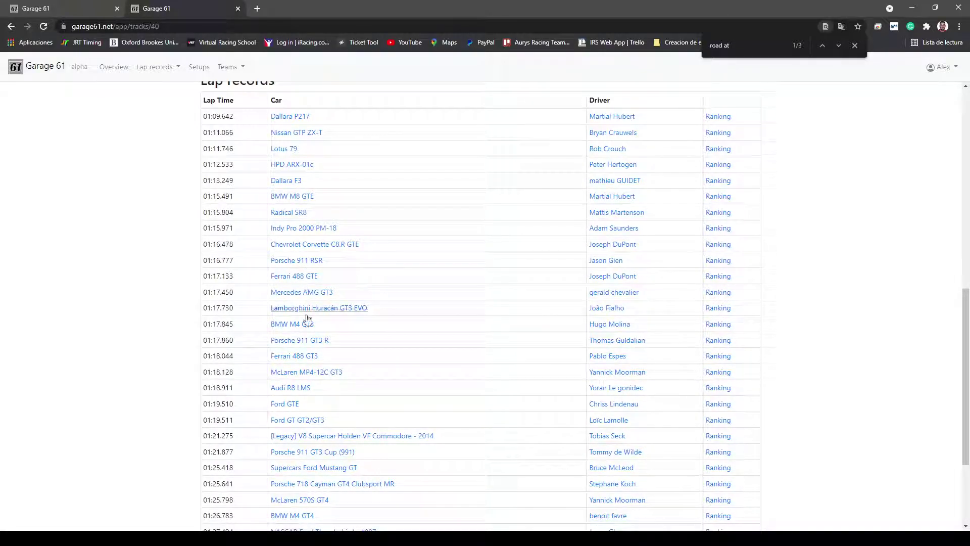
scroll(307, 350, down, 3)
scroll(307, 349, up, 9)
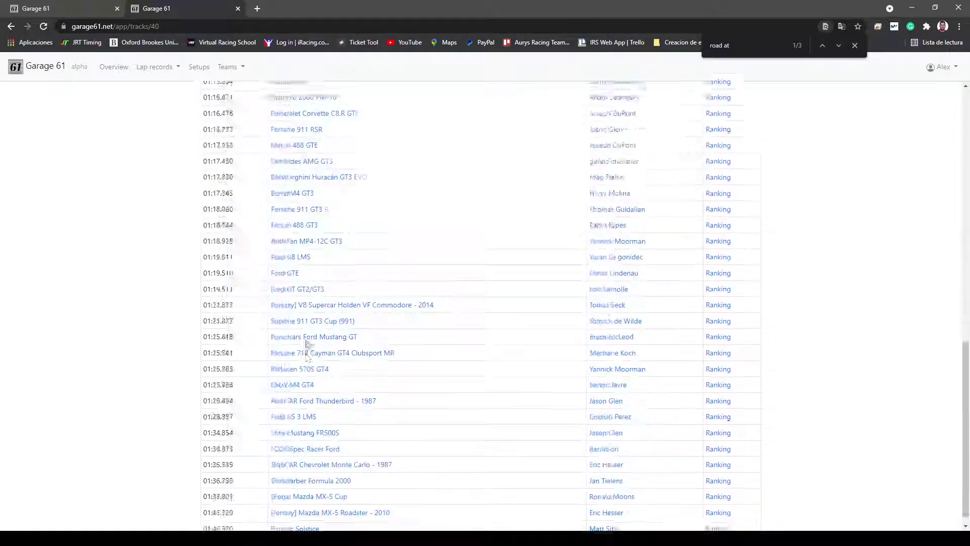
scroll(307, 342, down, 10)
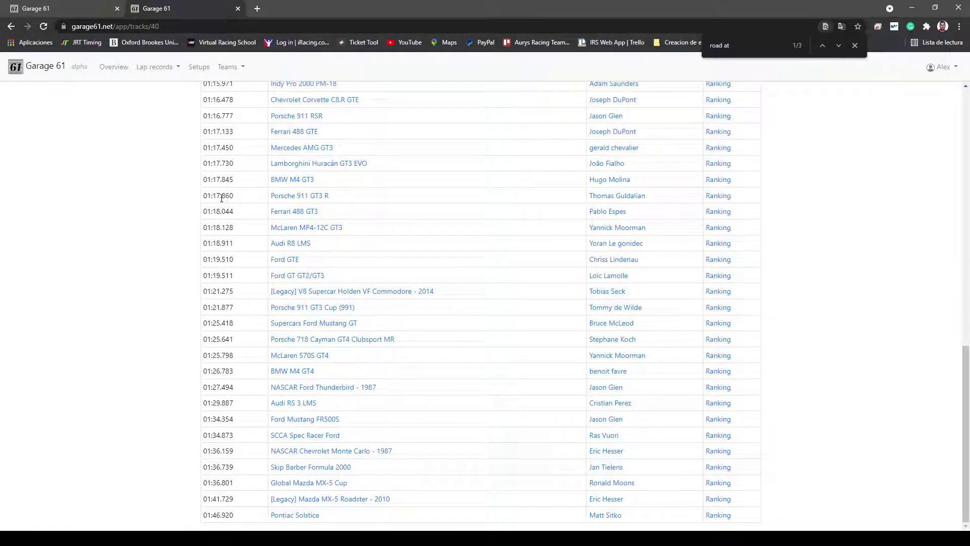
click(714, 196)
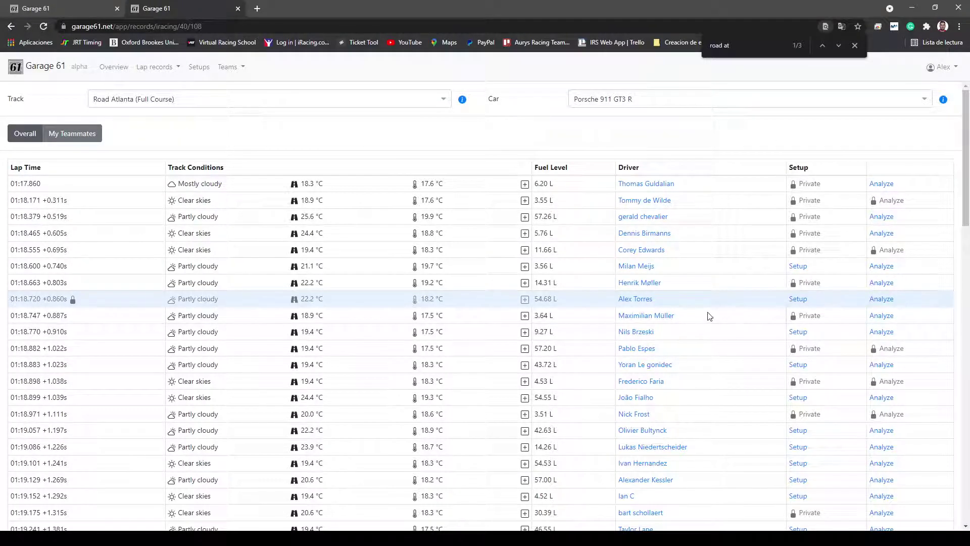
Step: Go back to Road Atlanta's lap records to review them, and return to the Porsche 911 GT3 R ranking
mouse_move(73, 302)
key(alt+Left)
scroll(626, 326, down, 7)
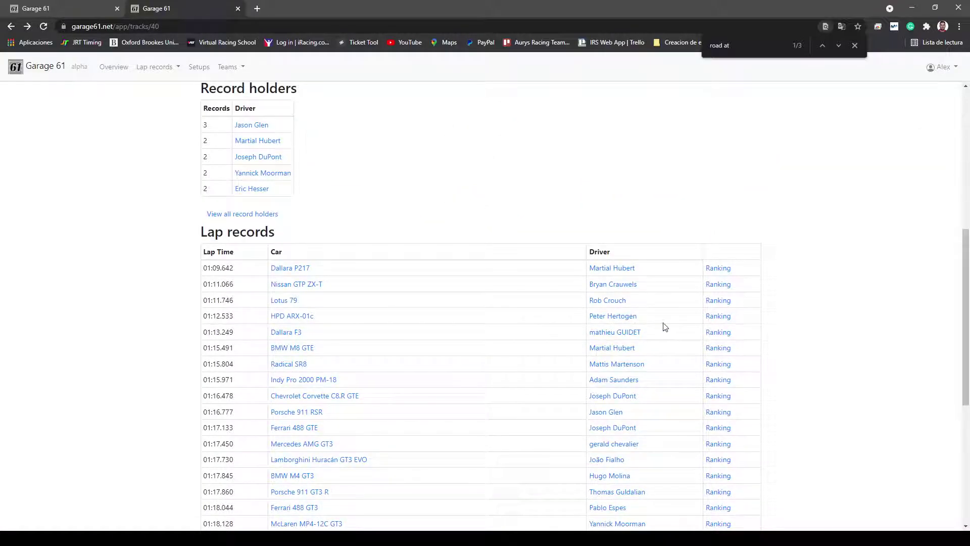
scroll(255, 268, down, 3)
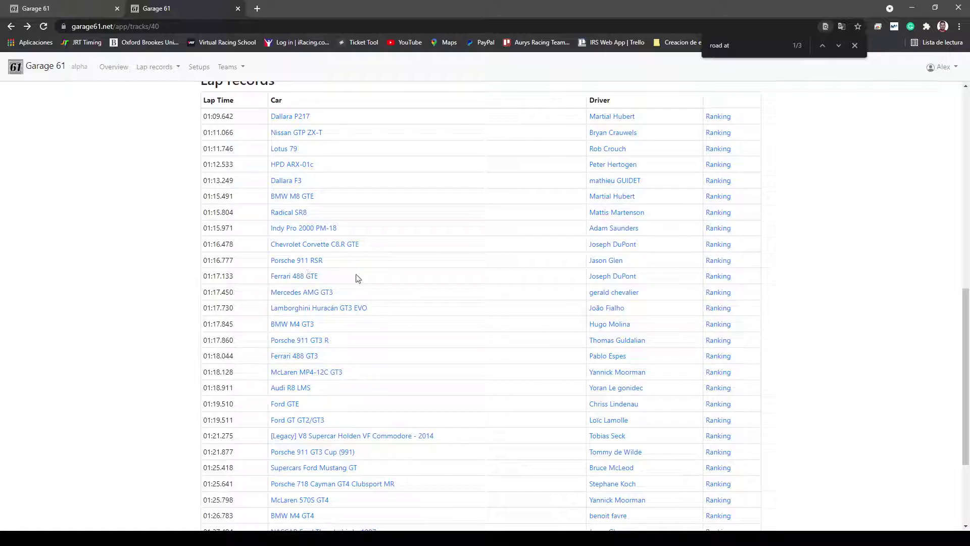
key(alt+Right)
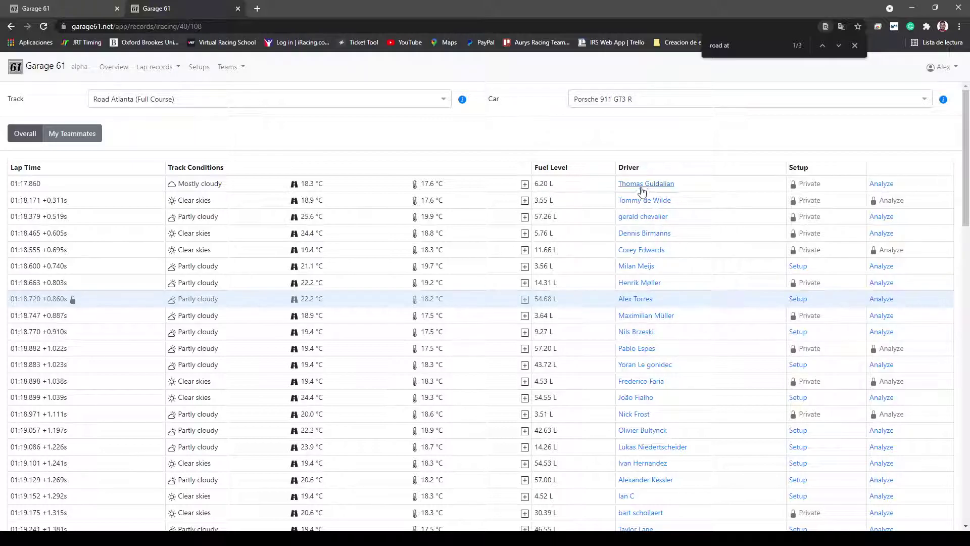
Step: Open the telemetry analysis of the fastest lap, return to the ranking and check the locked analysis entries
click(890, 188)
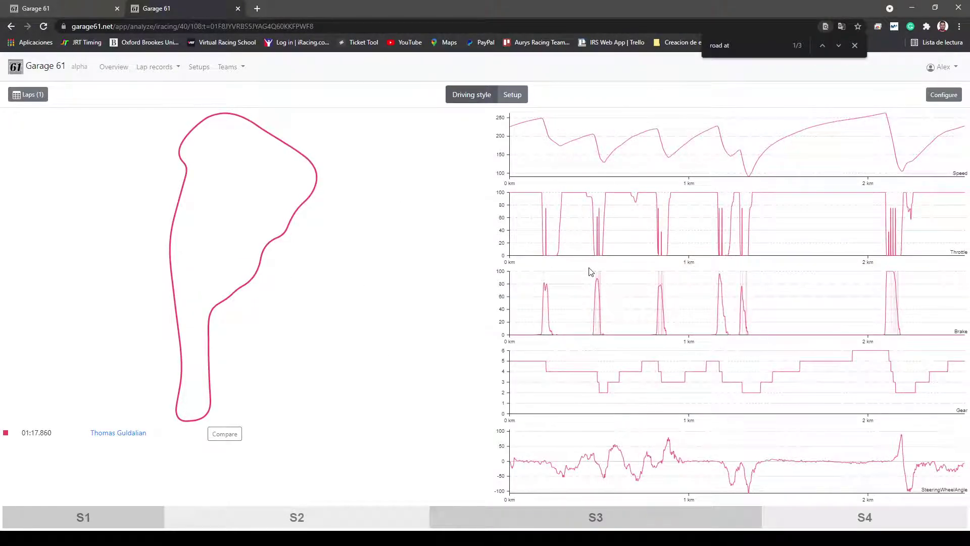
key(alt+Left)
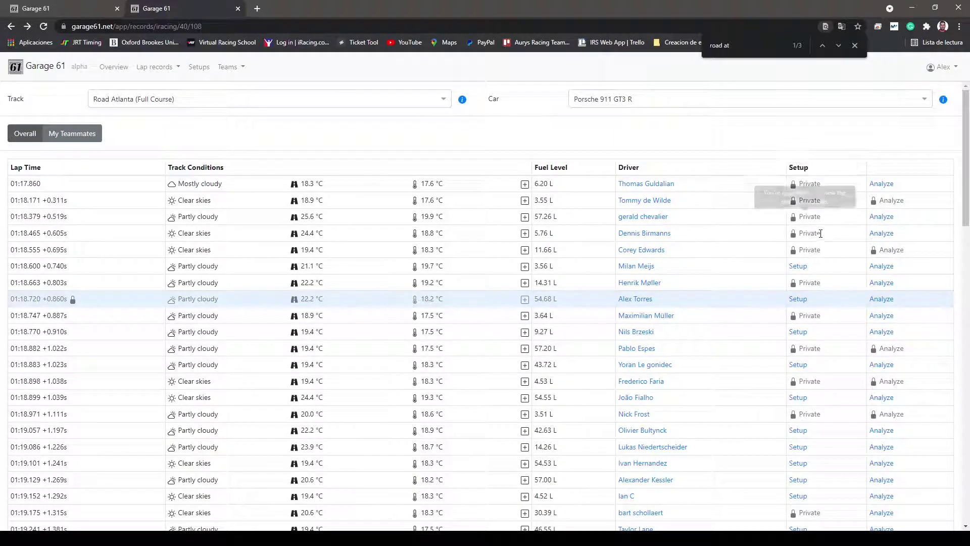
drag(916, 255, 840, 251)
click(840, 251)
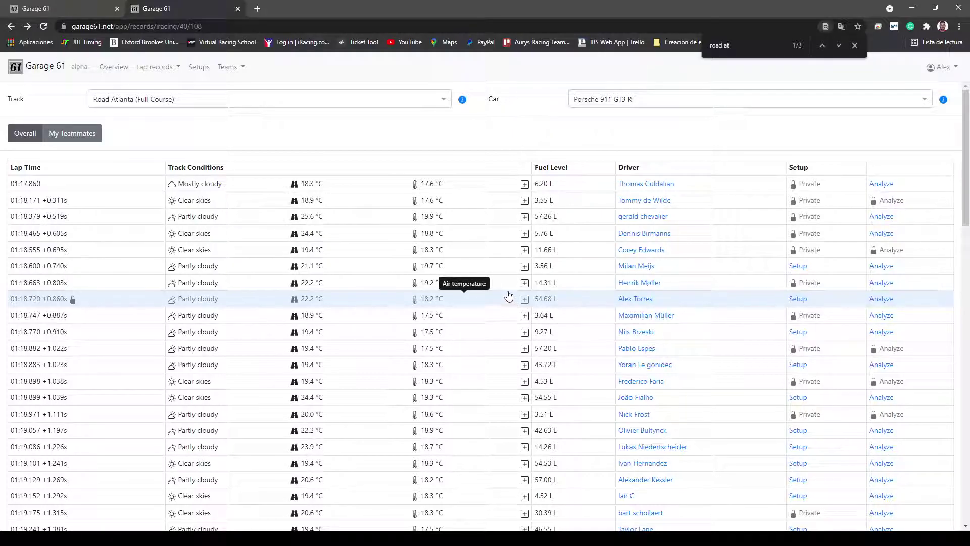
Step: Look through the full Porsche 911 GT3 R ranking, comparing lap times, track conditions, fuel levels and setup availability
scroll(547, 188, down, 3)
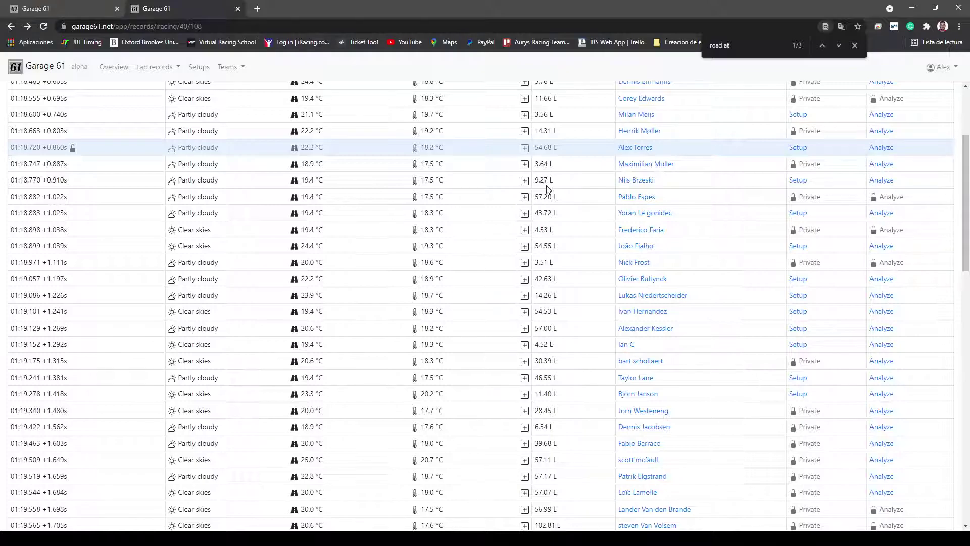
scroll(3, 257, up, 3)
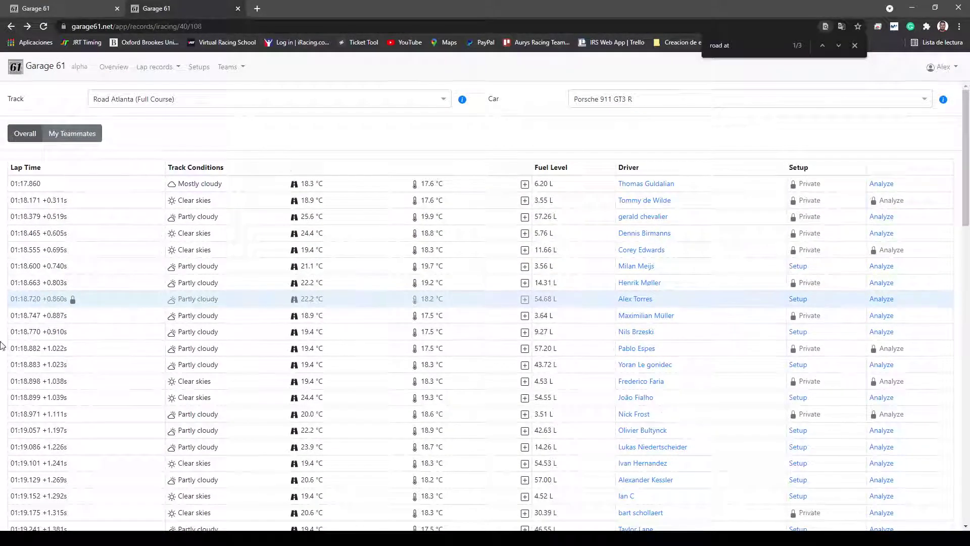
scroll(18, 285, down, 15)
scroll(12, 424, up, 15)
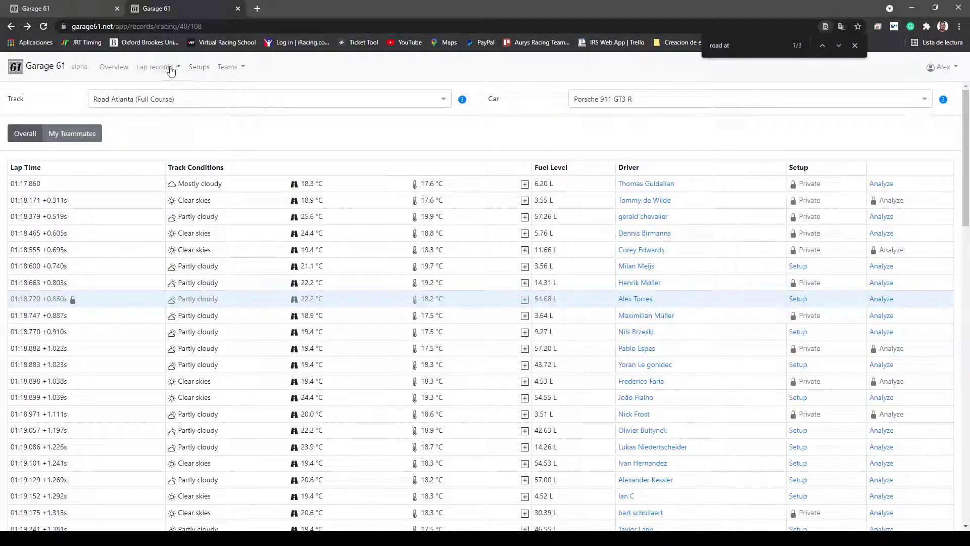
Step: Open My setups from the Setups page and look through the Audi RS 3 LMS setup collections
click(198, 67)
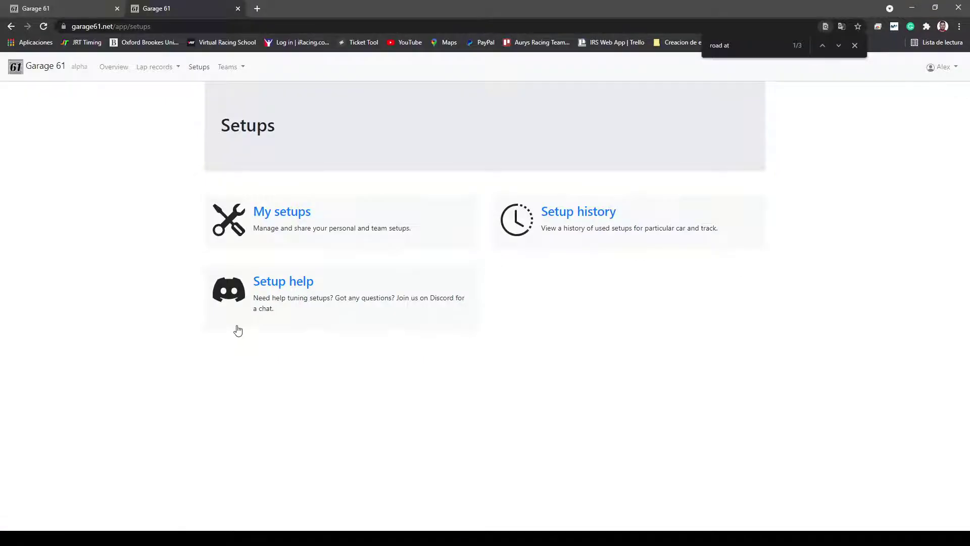
click(304, 211)
scroll(481, 187, down, 3)
scroll(485, 177, up, 3)
scroll(455, 194, down, 3)
scroll(424, 212, up, 1)
scroll(430, 253, down, 1)
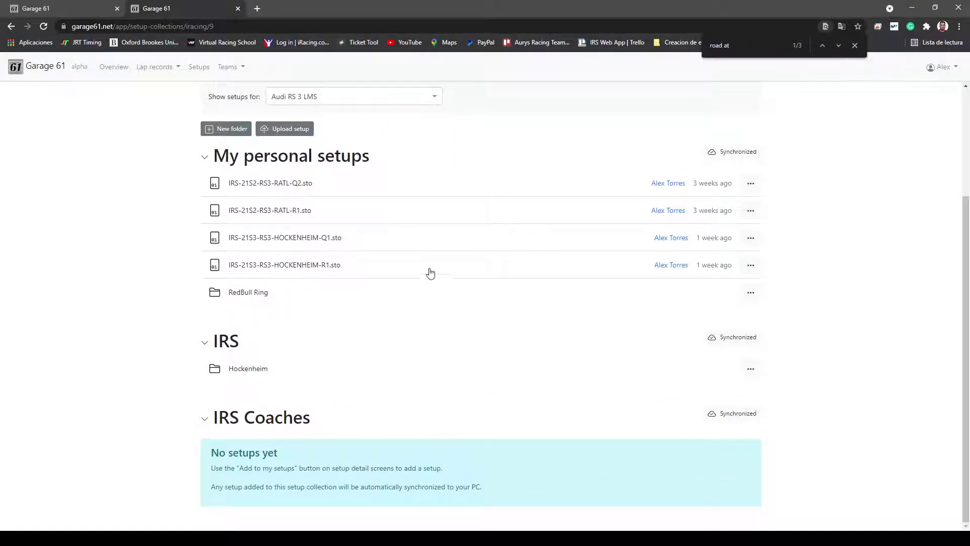
Step: Collapse the My personal setups, IRS and IRS Coaches collections
click(213, 159)
click(224, 336)
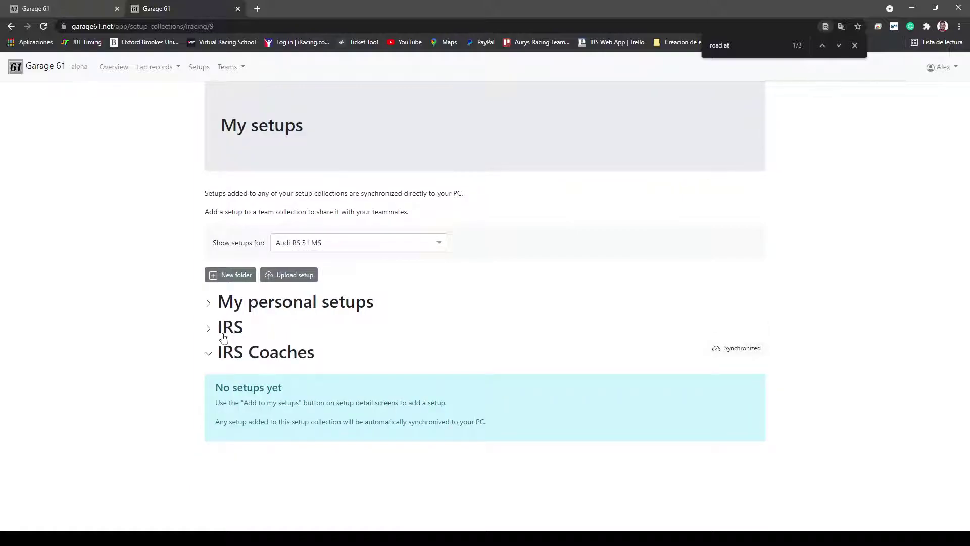
click(235, 352)
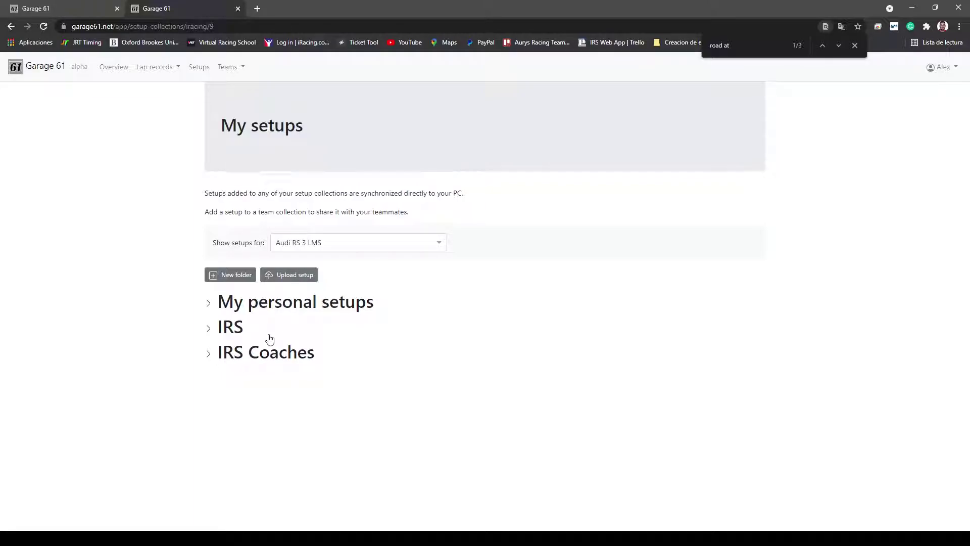
Step: Briefly expand the IRS and IRS Coaches collections one after the other, collapsing each again
click(234, 328)
click(235, 331)
click(239, 358)
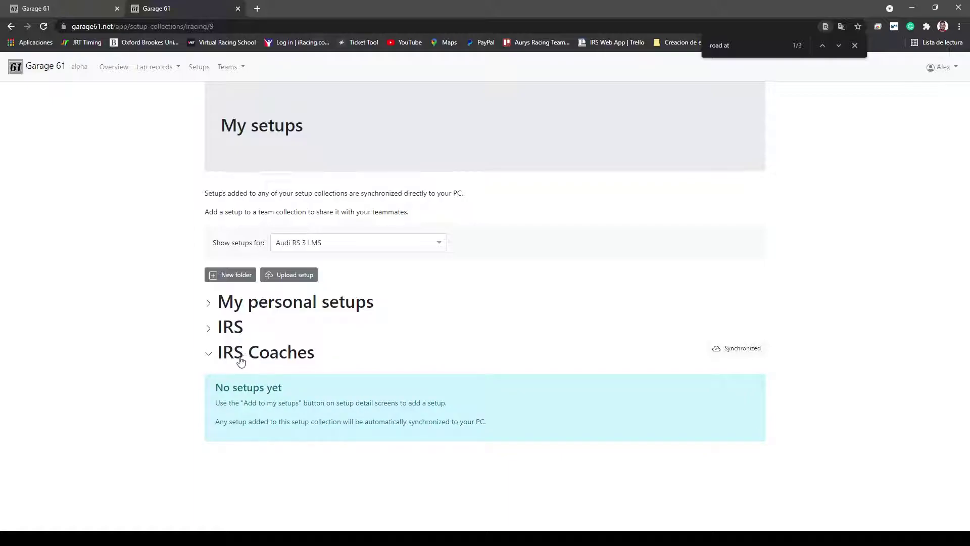
click(244, 358)
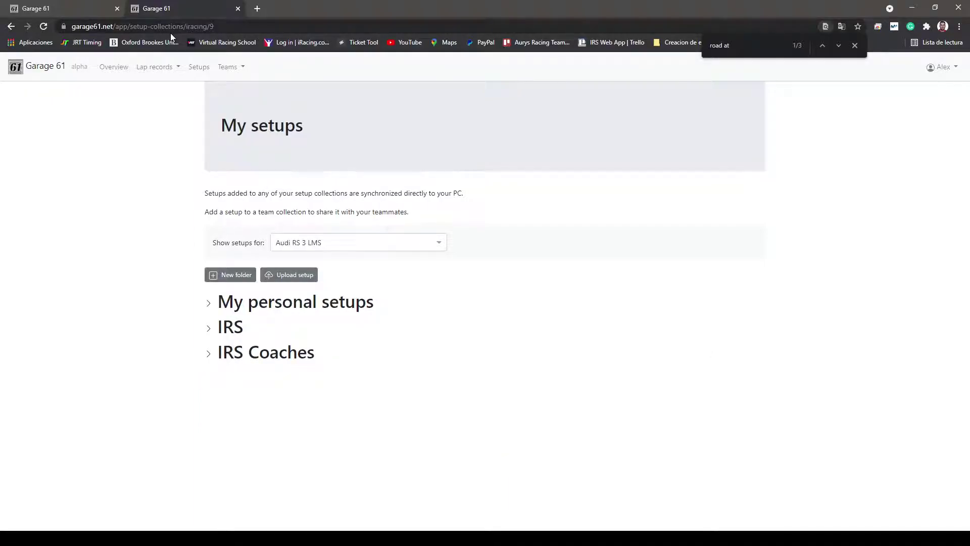
Step: Check the list of teams, expand My personal setups and view the files in its RedBull Ring folder
click(230, 67)
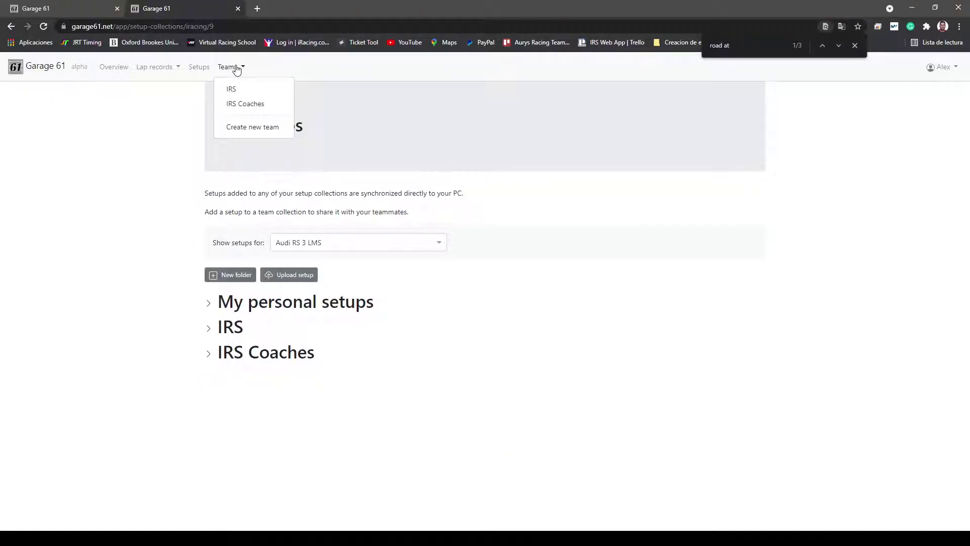
click(255, 313)
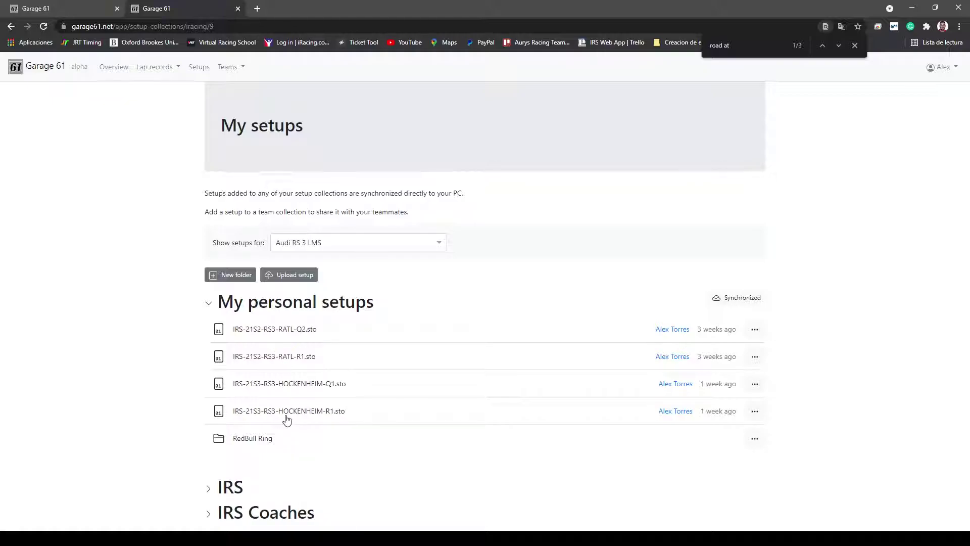
click(251, 439)
scroll(268, 374, down, 2)
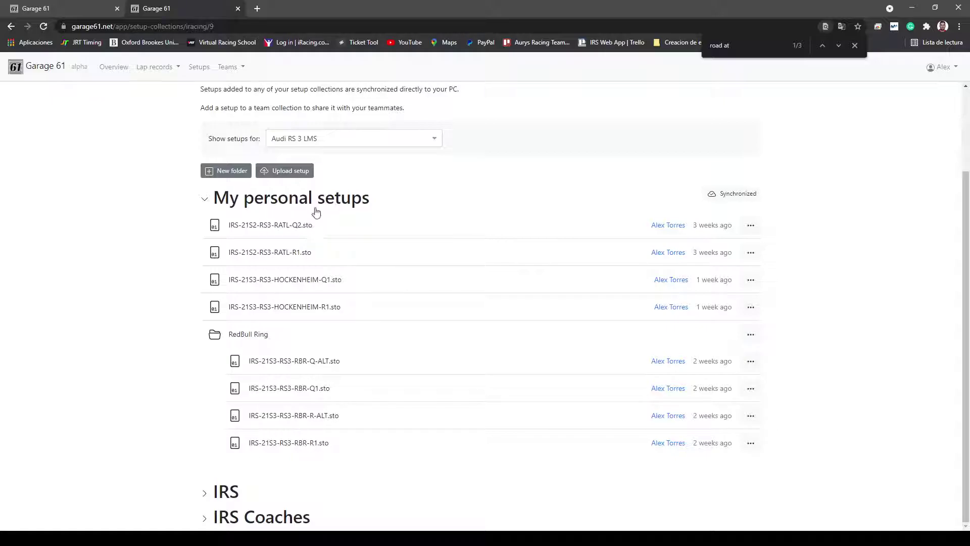
click(249, 335)
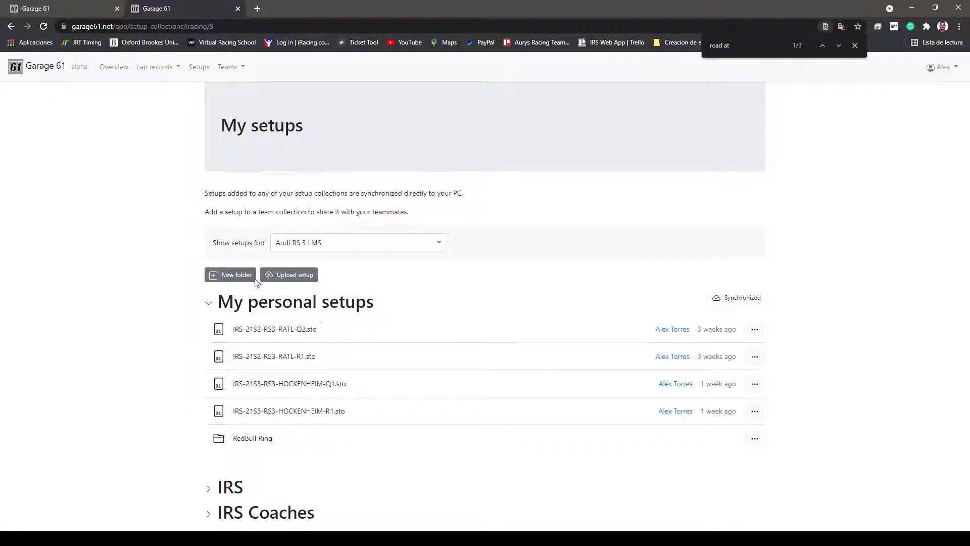
Step: Expand the IRS collection and take a brief look inside the IRS Coaches collection
click(238, 490)
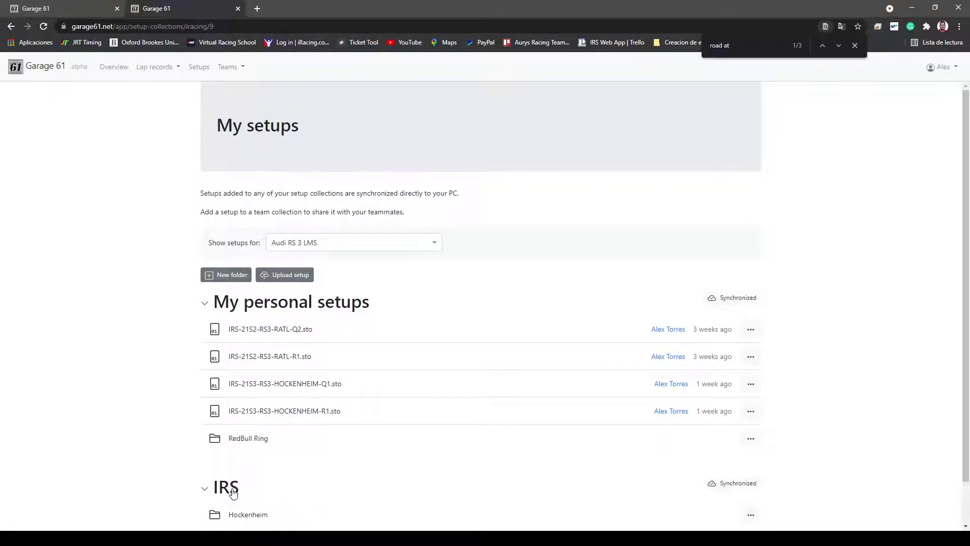
scroll(336, 243, down, 1)
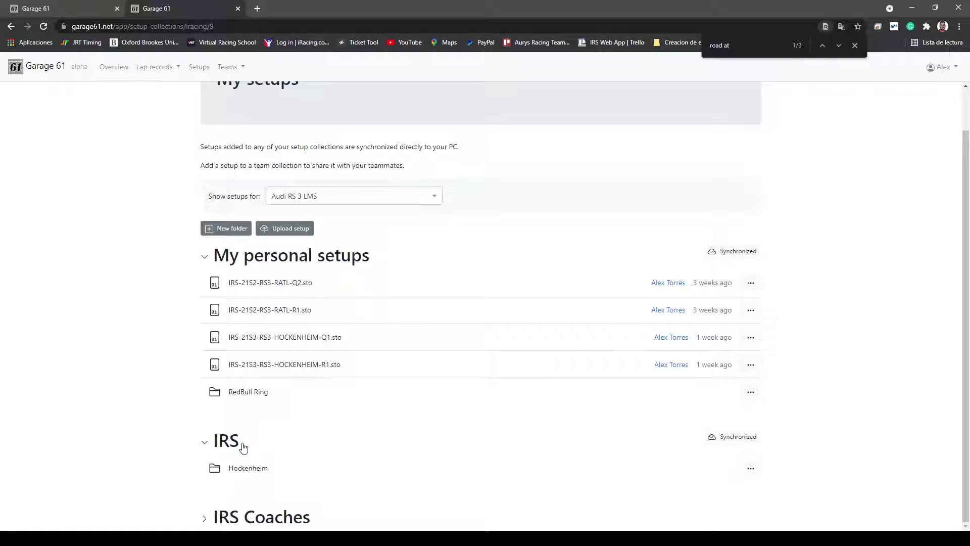
click(293, 517)
scroll(264, 371, down, 1)
scroll(264, 372, down, 1)
click(240, 416)
Step: View the setup files in the IRS Hockenheim folder and expand the IRS Coaches collection
click(267, 465)
scroll(303, 450, down, 1)
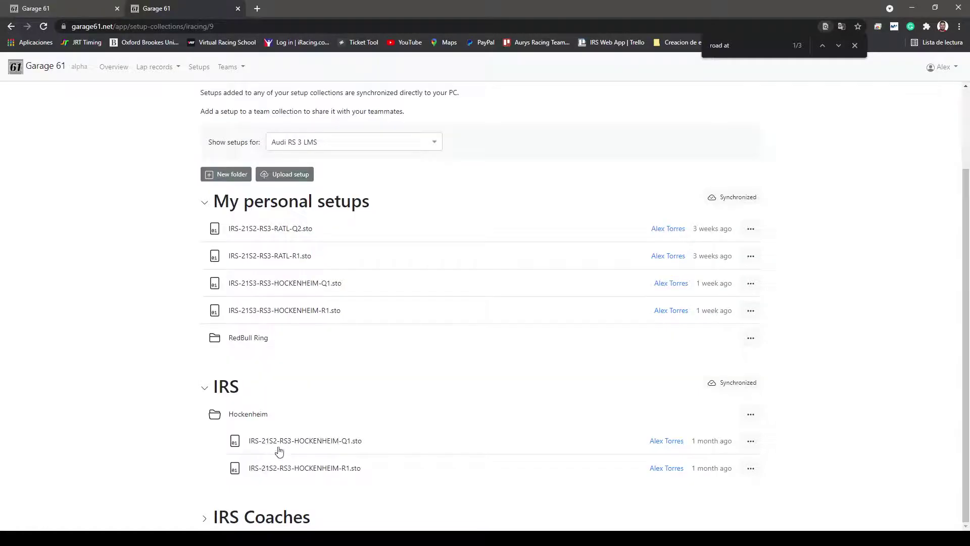
click(260, 518)
scroll(273, 454, down, 2)
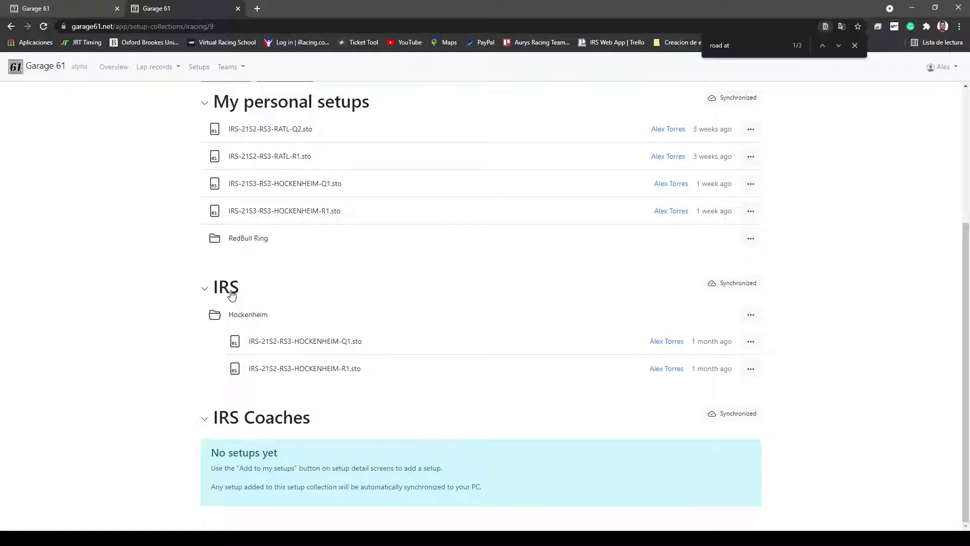
Step: Close the page search and look over the whole My setups page
click(855, 45)
scroll(616, 209, up, 4)
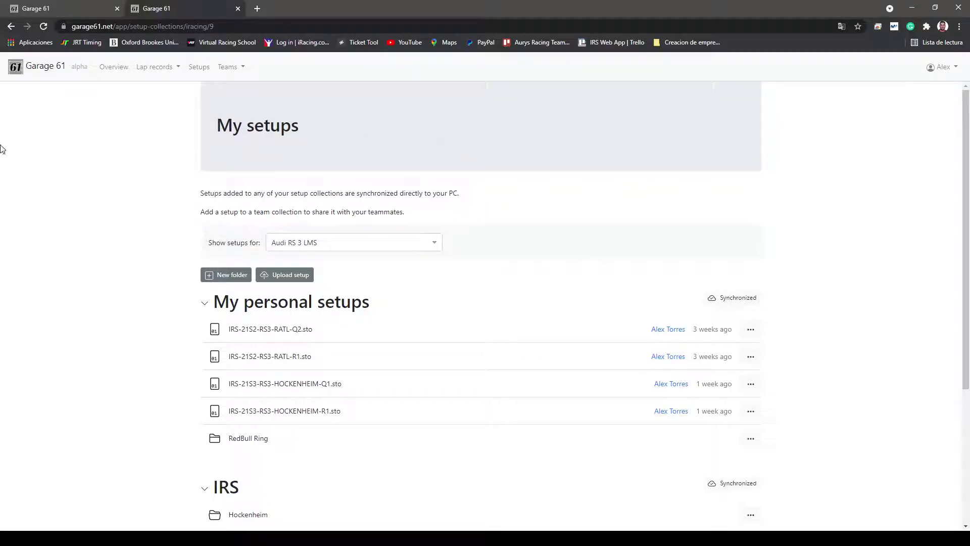
scroll(244, 219, down, 4)
scroll(518, 406, up, 4)
Step: View the IRS team page and create a new team named Test with the owner's name appended after a hyphen
click(246, 70)
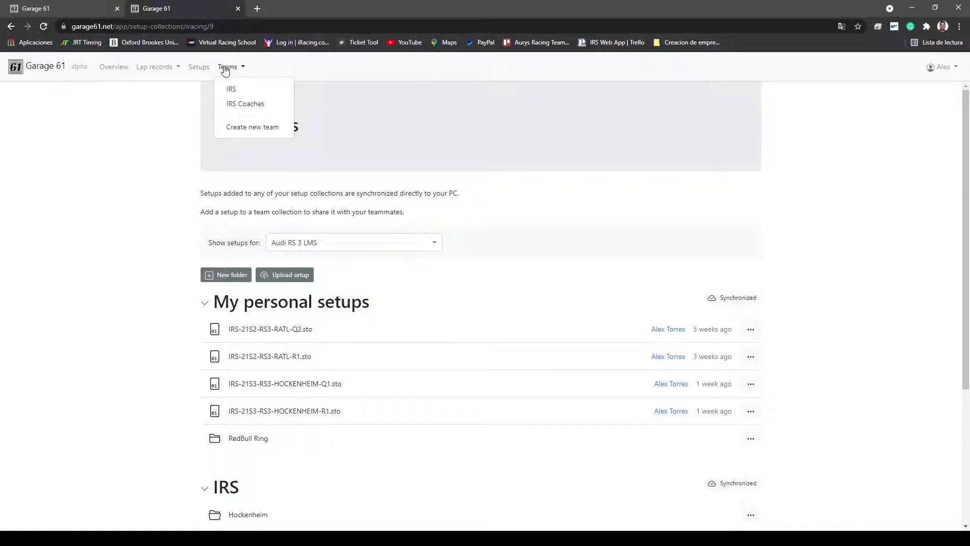
click(230, 89)
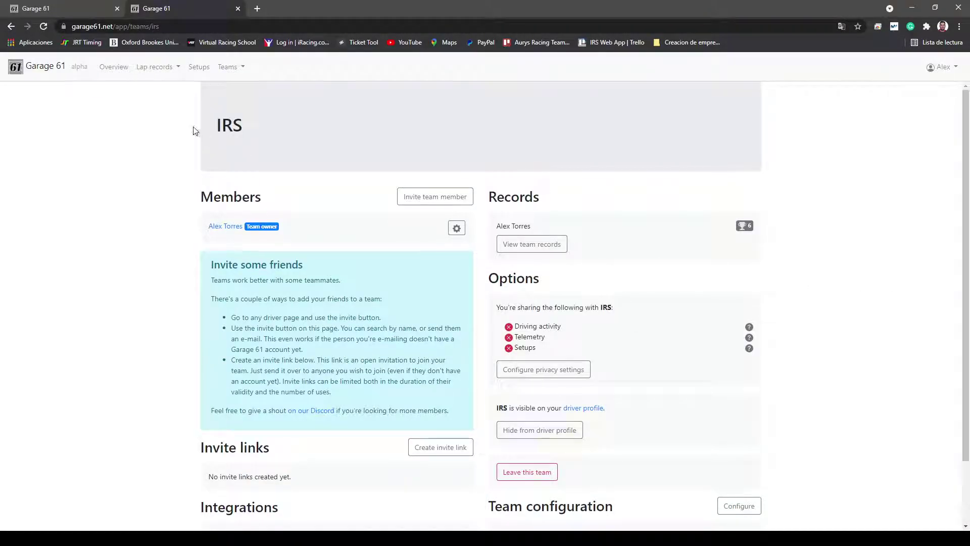
click(229, 67)
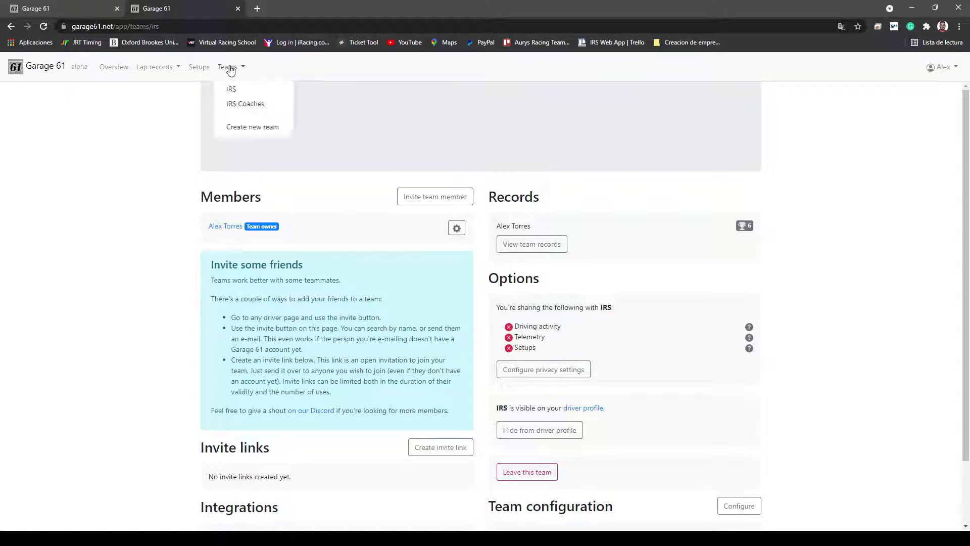
click(262, 126)
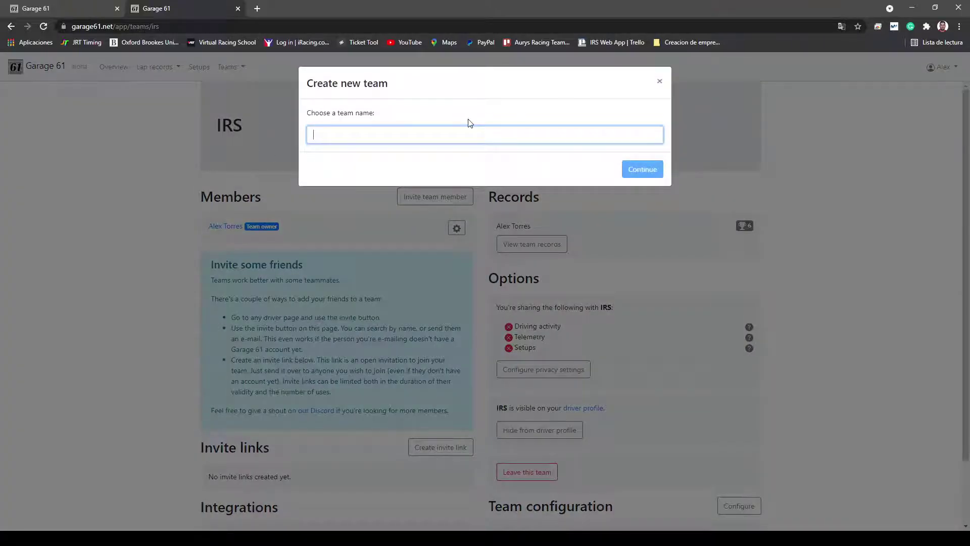
text(Test)
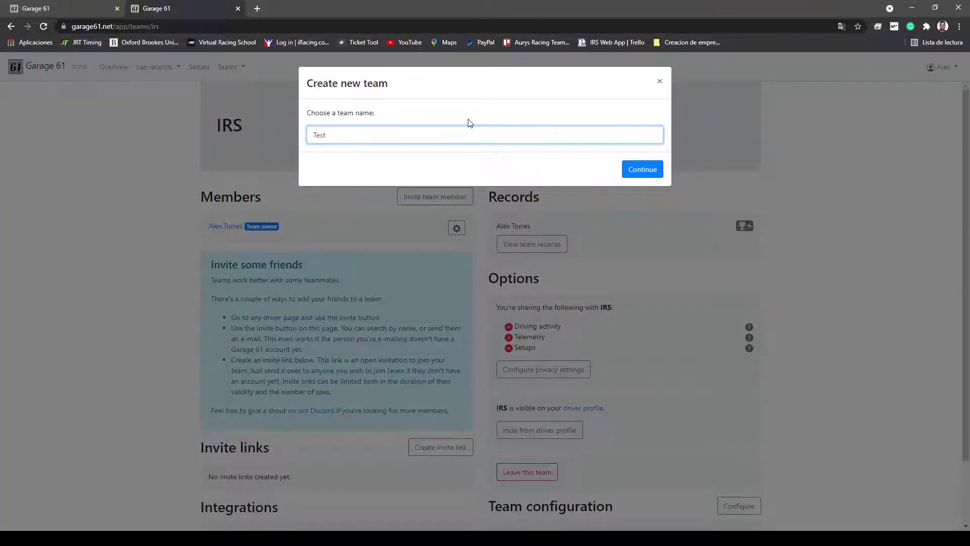
click(643, 169)
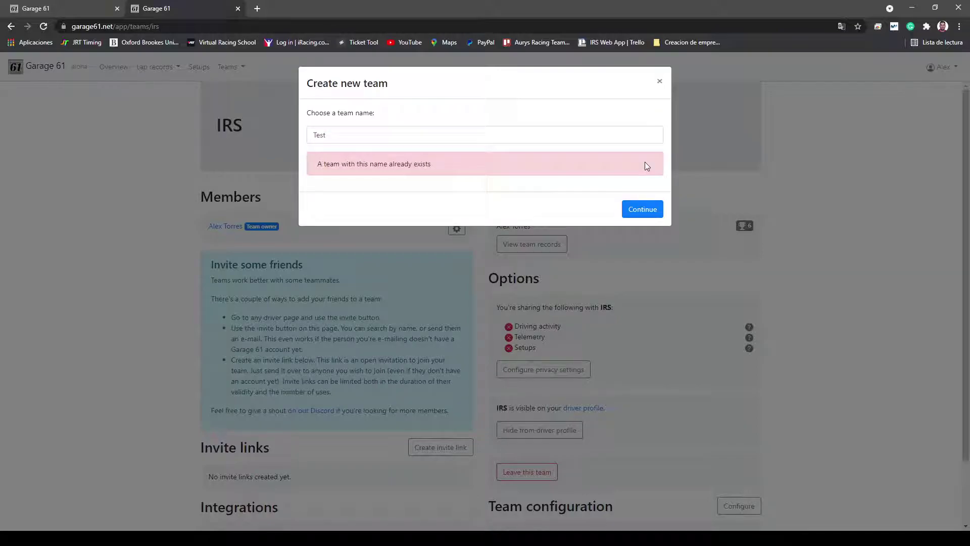
click(359, 135)
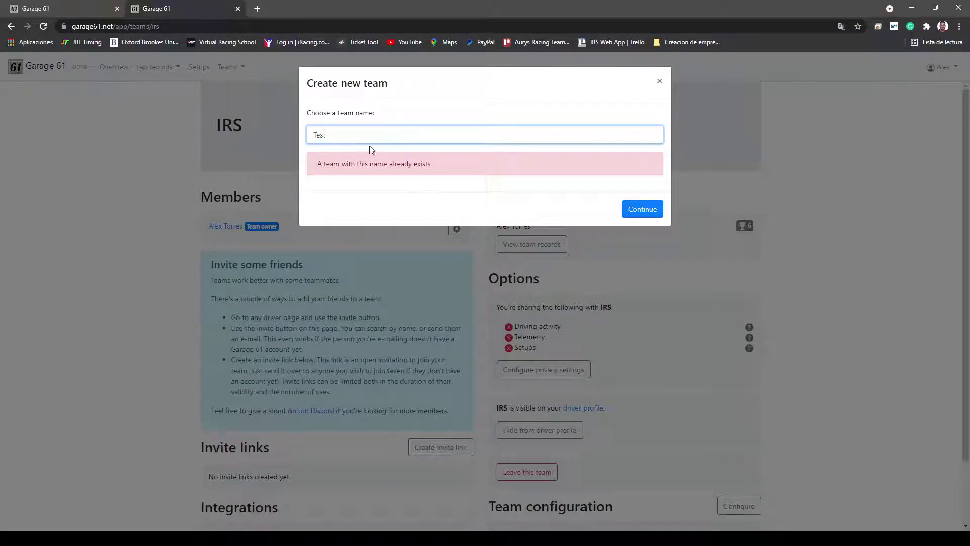
text(-Alextorres)
click(659, 204)
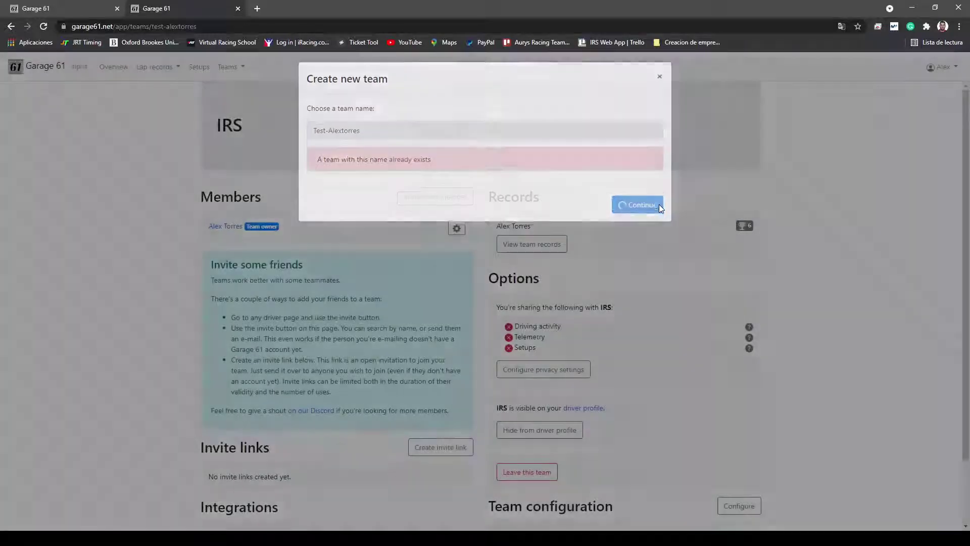
Step: Look at the forms for inviting a team member and creating an invite link, closing both without submitting
scroll(604, 214, down, 2)
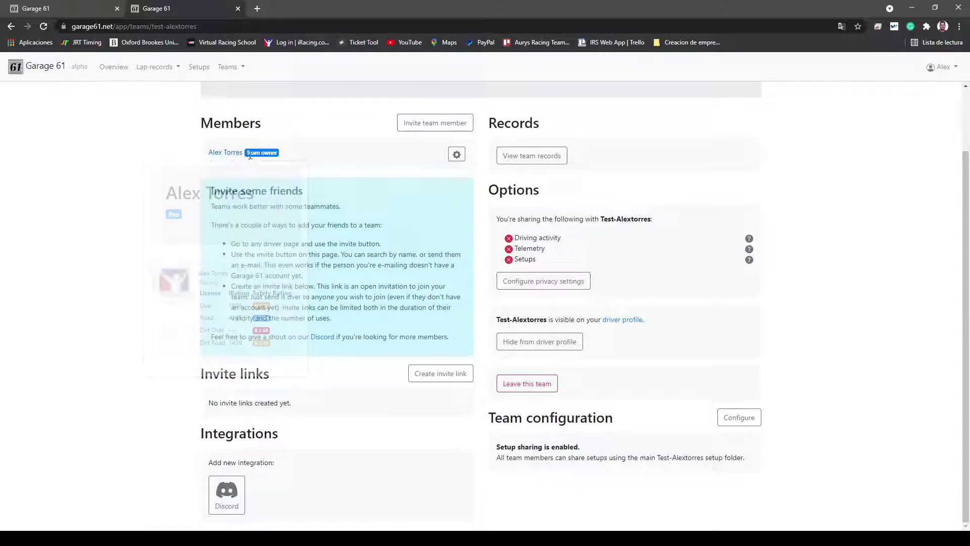
click(434, 123)
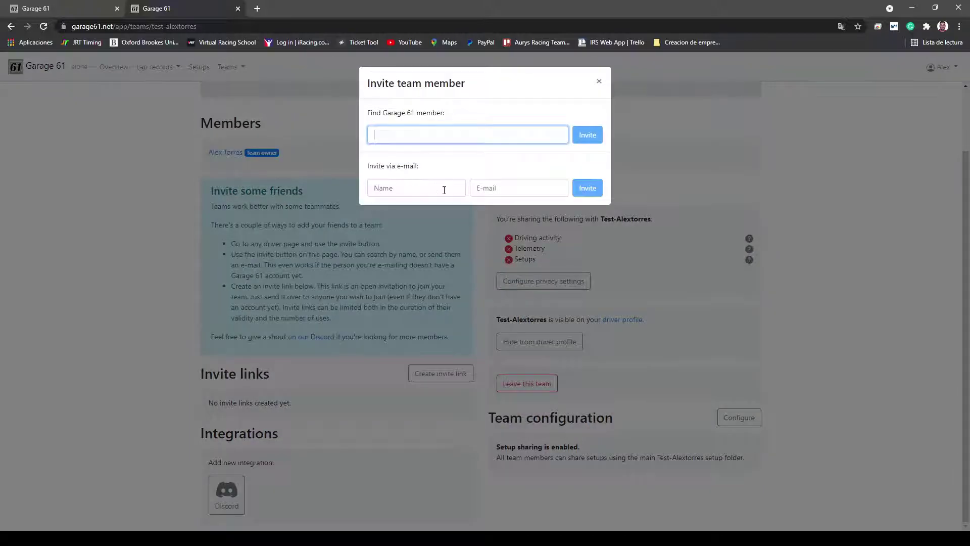
click(357, 301)
click(414, 375)
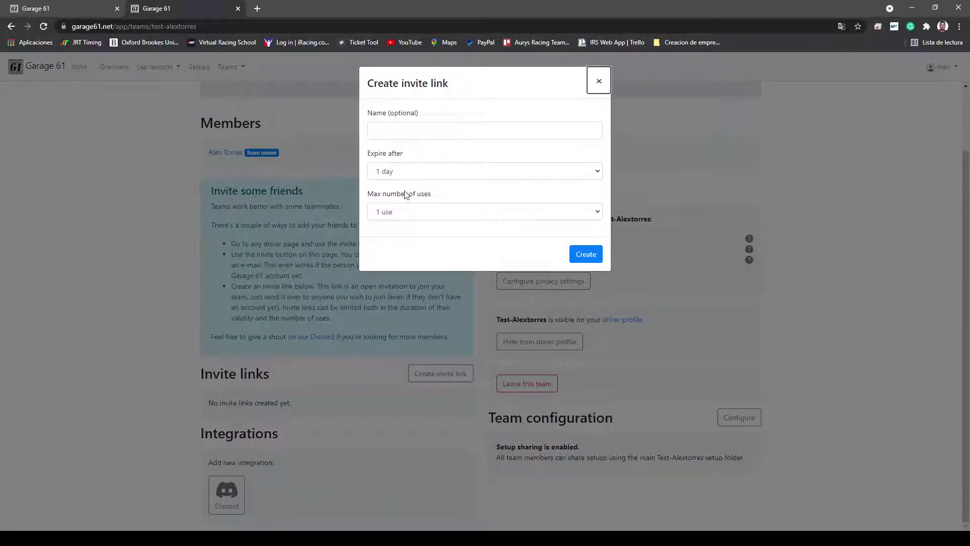
click(375, 360)
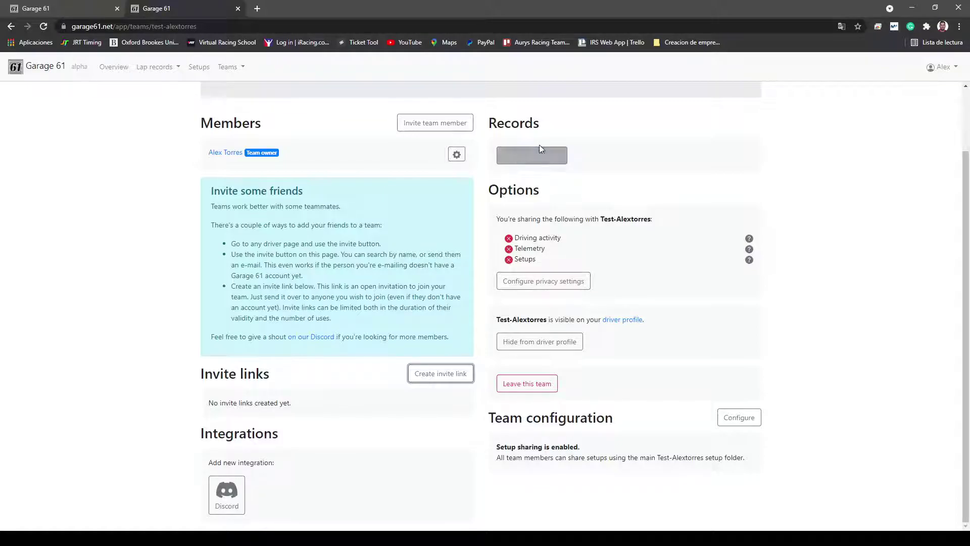
Step: View the new team's lap records and return to its page to check the sharing options
click(529, 155)
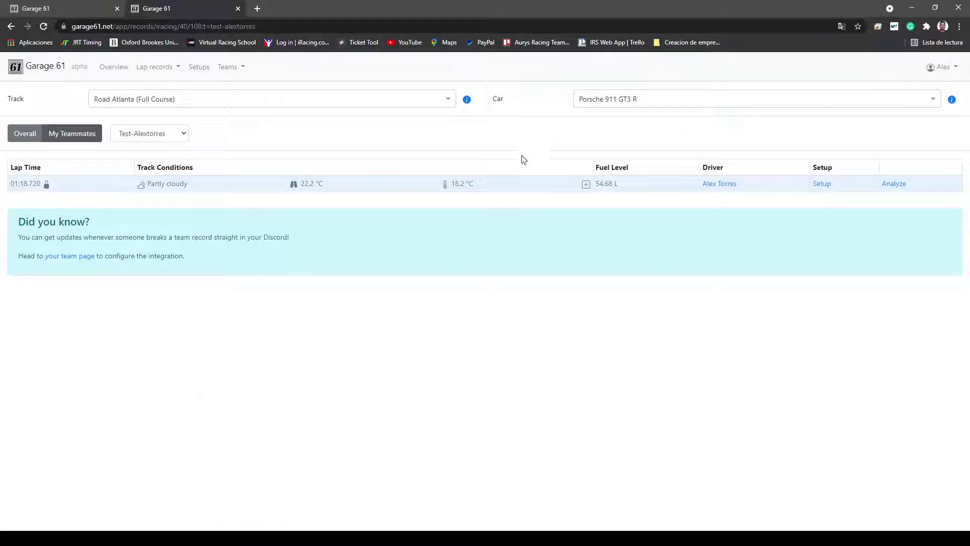
key(alt+Left)
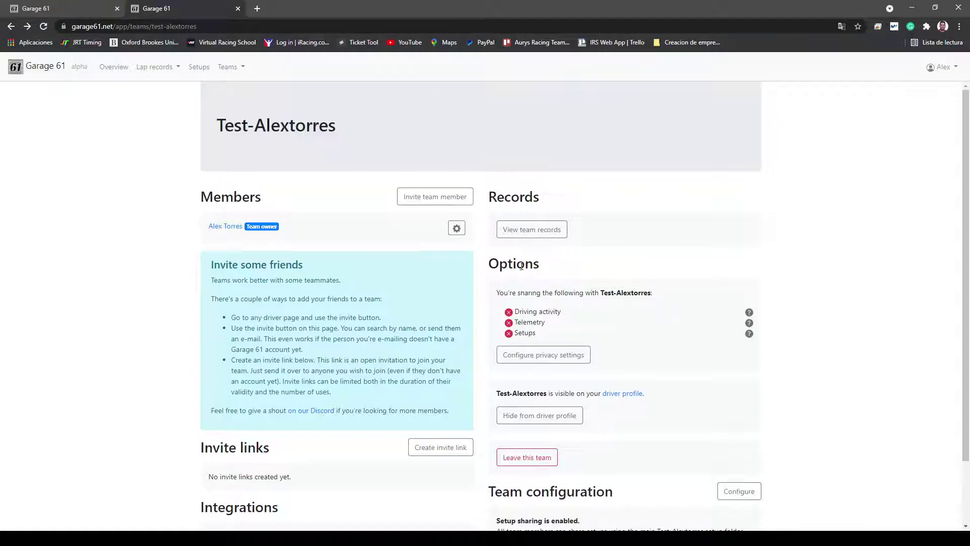
drag(496, 297, 653, 296)
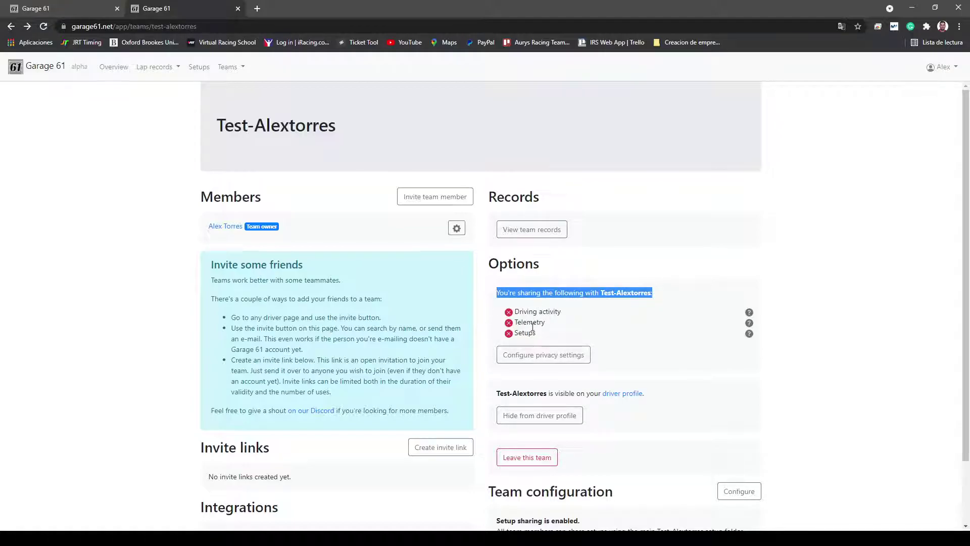
Step: Add a privacy exception for the new Test team sharing Driving activity, Telemetry and Setups, and save it
click(548, 349)
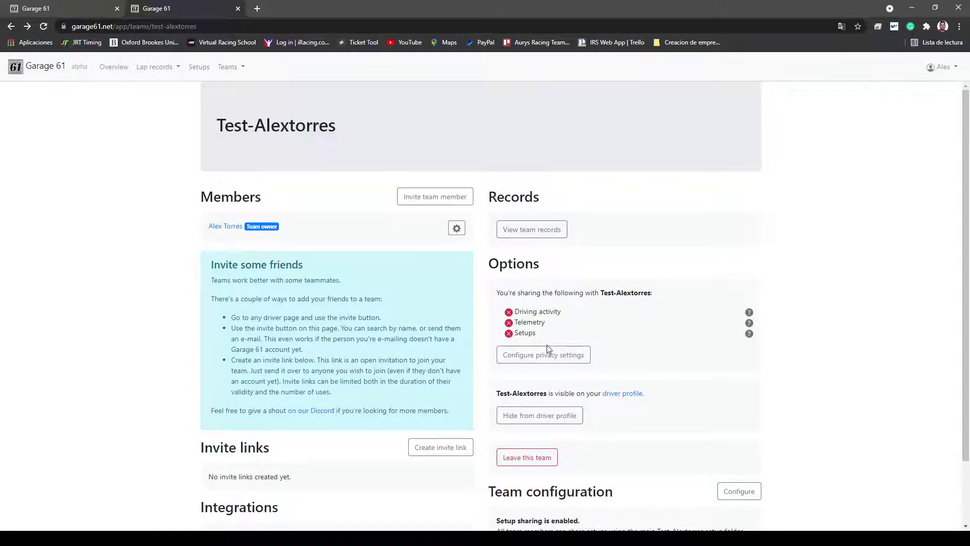
click(374, 376)
click(358, 418)
click(418, 376)
scroll(359, 362, down, 2)
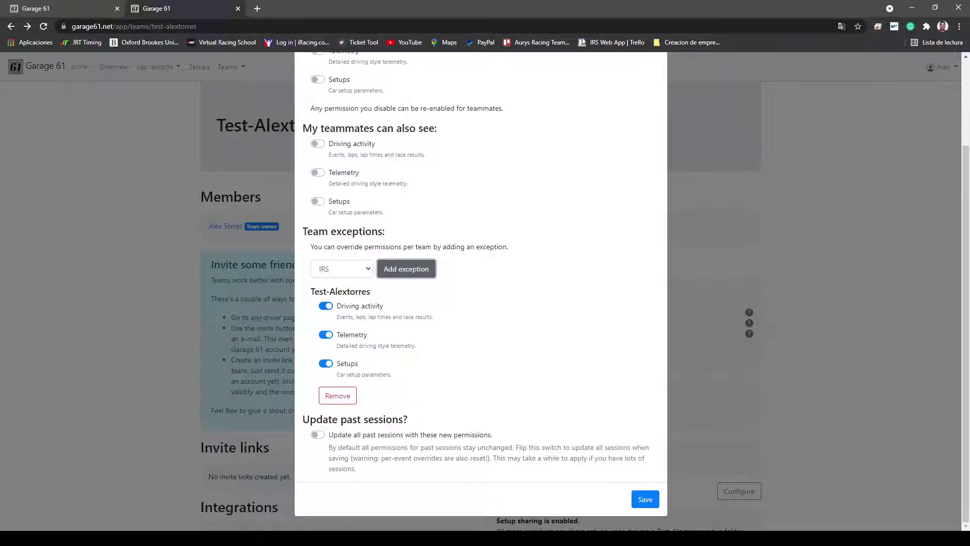
click(646, 499)
Step: Try to turn off Driving activity, Telemetry and Setups in the Test team's privacy exception and save
click(535, 356)
click(326, 414)
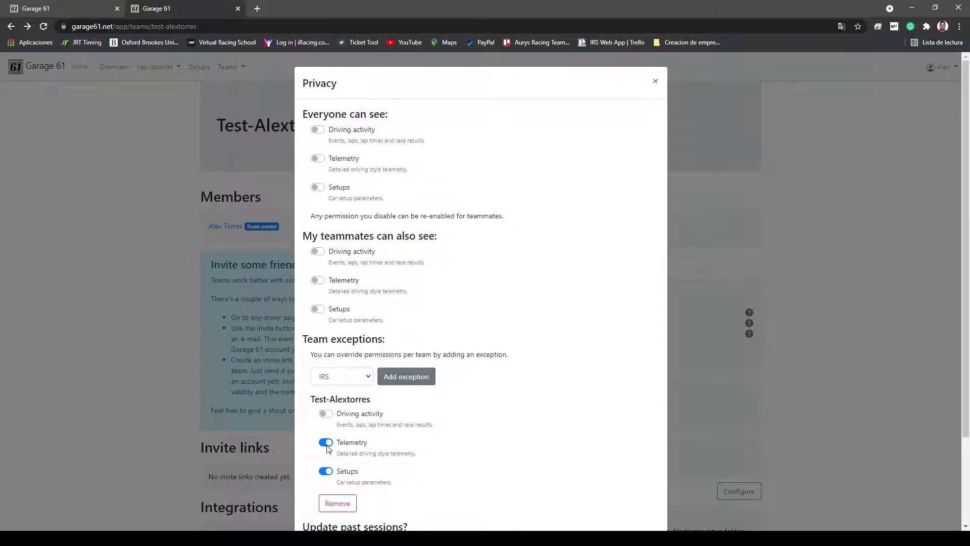
click(326, 442)
click(325, 471)
scroll(325, 471, down, 2)
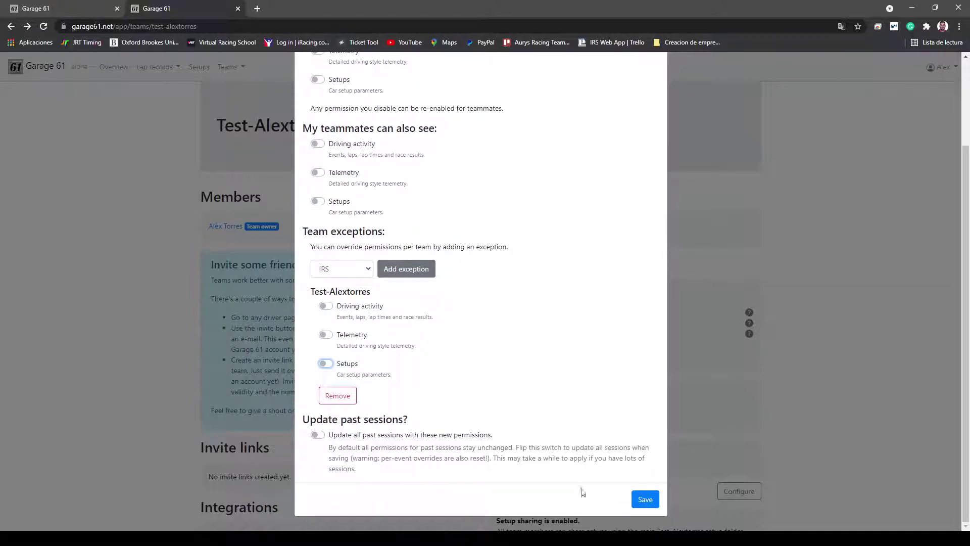
click(655, 502)
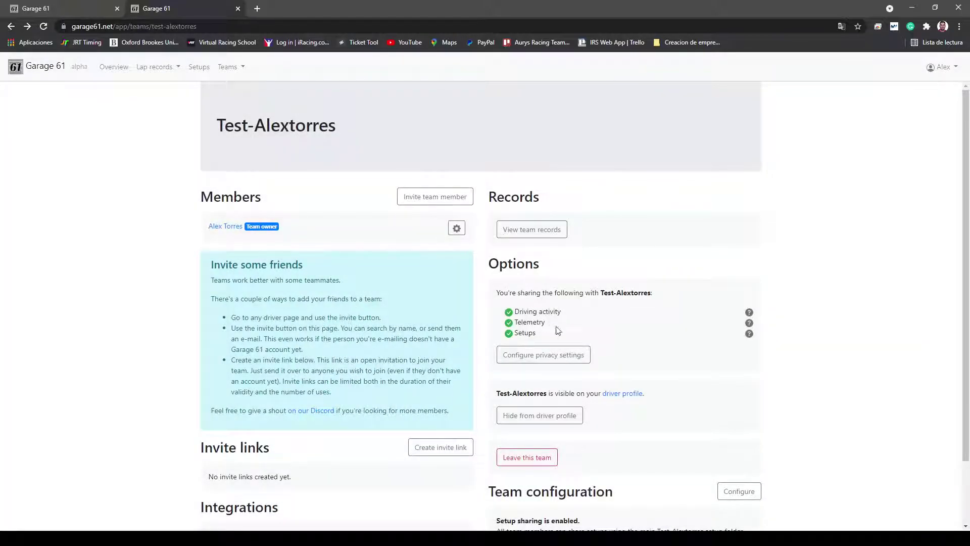
Step: Try again to disable all three sharing permissions in the Test team's exception and save the privacy settings
click(550, 354)
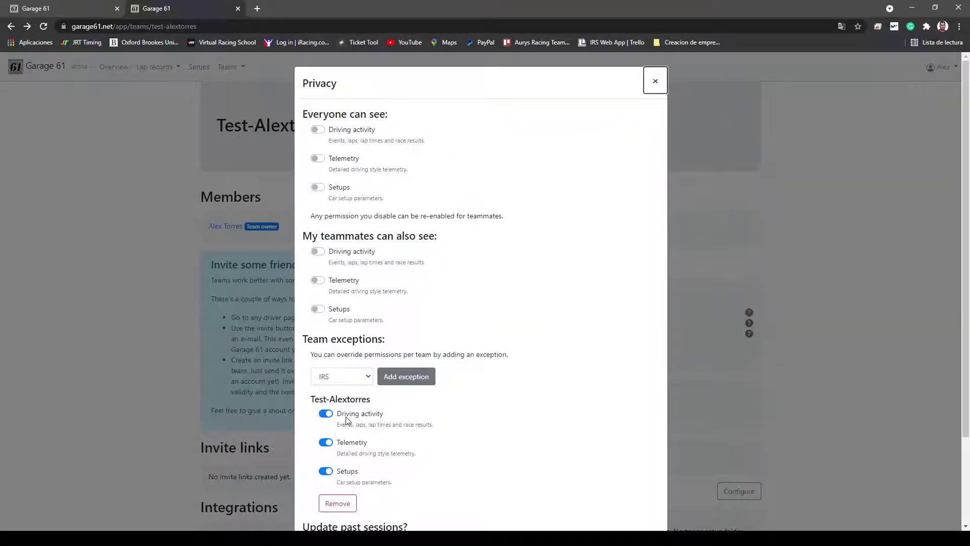
click(325, 413)
click(325, 442)
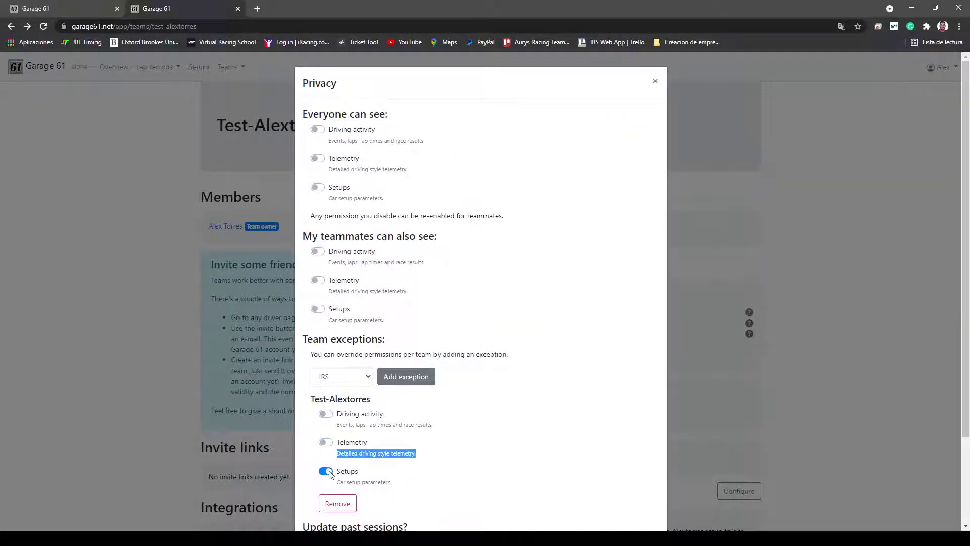
double_click(347, 470)
scroll(487, 333, down, 1)
scroll(486, 333, down, 2)
click(325, 364)
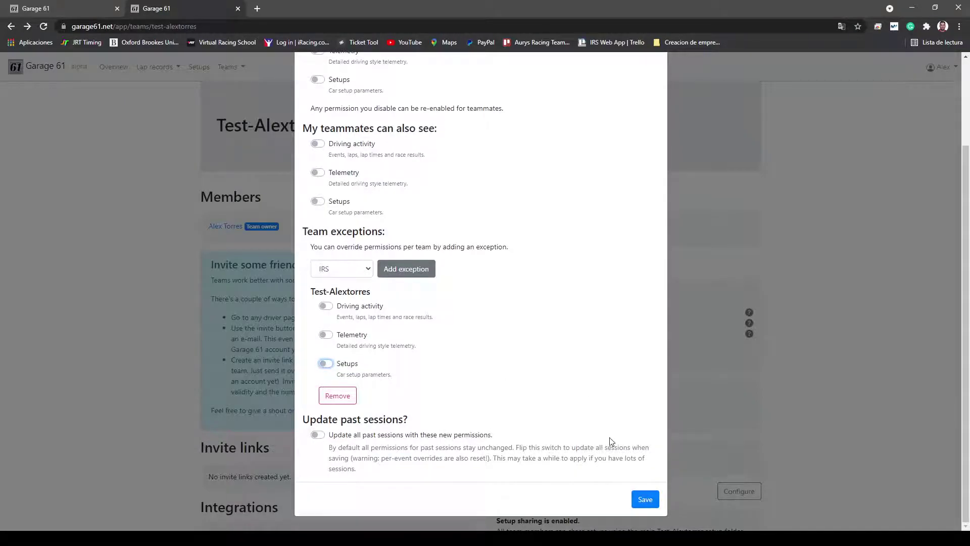
click(642, 499)
Step: Try to remove the Test team's exception from the privacy settings and save
click(550, 354)
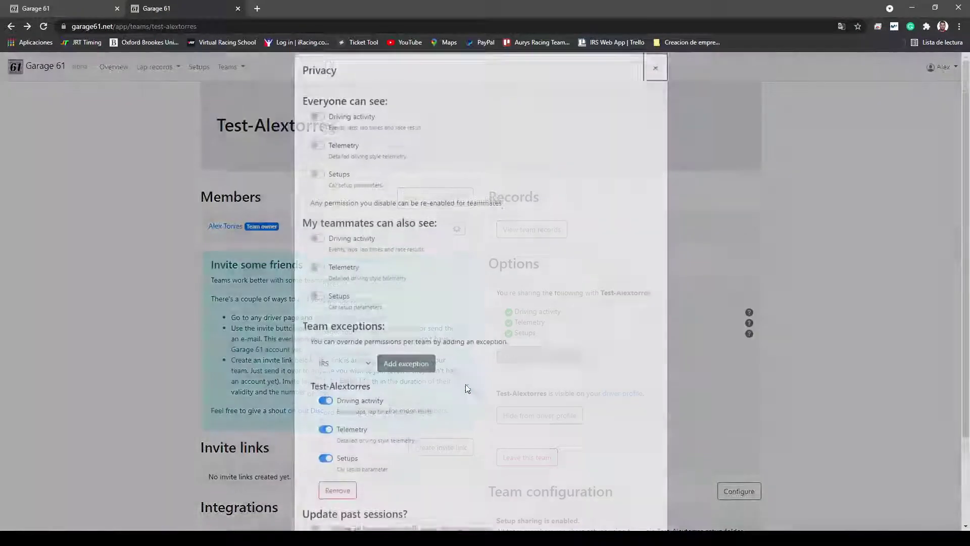
scroll(373, 481, down, 2)
click(338, 402)
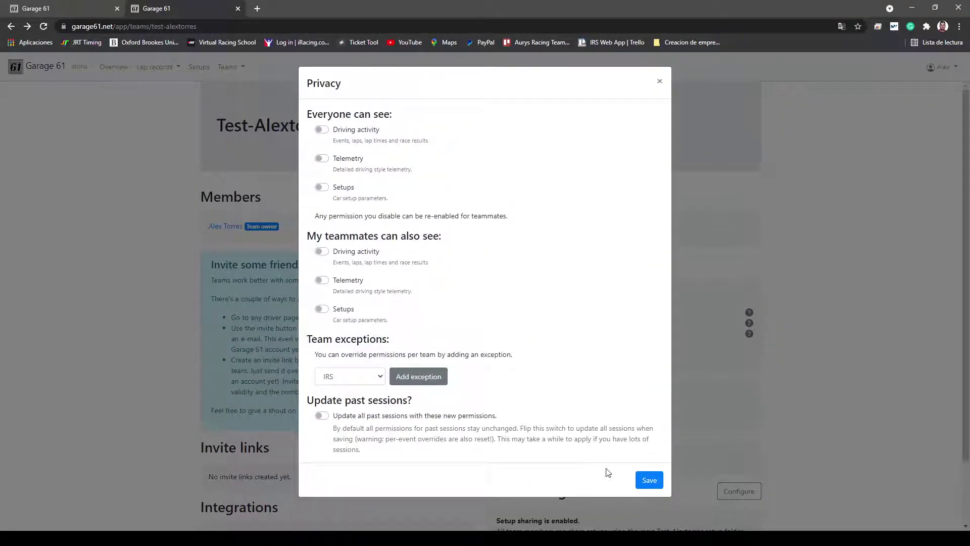
click(643, 479)
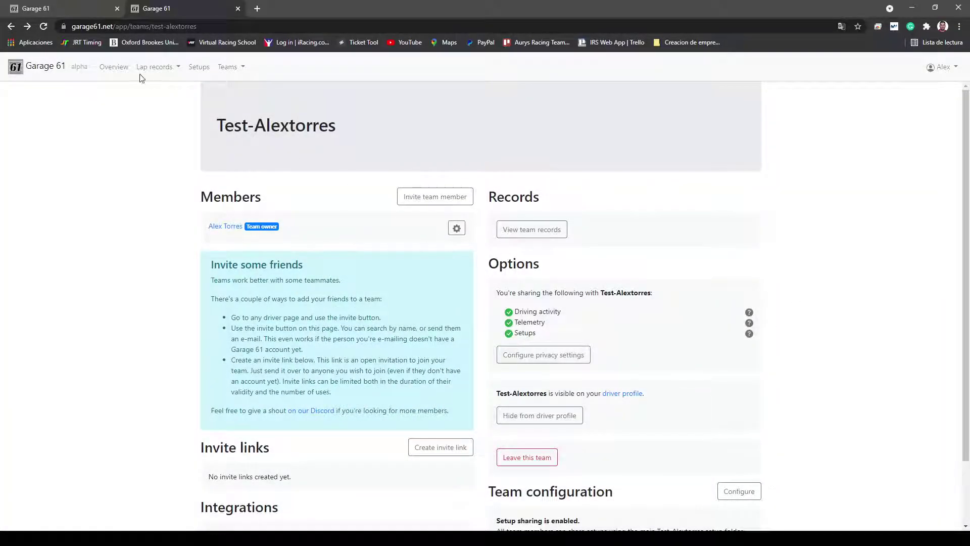
Step: Try to disable Driving activity, Telemetry and Setups for the Test team, remove its exception and save
click(556, 356)
scroll(411, 344, down, 2)
click(325, 306)
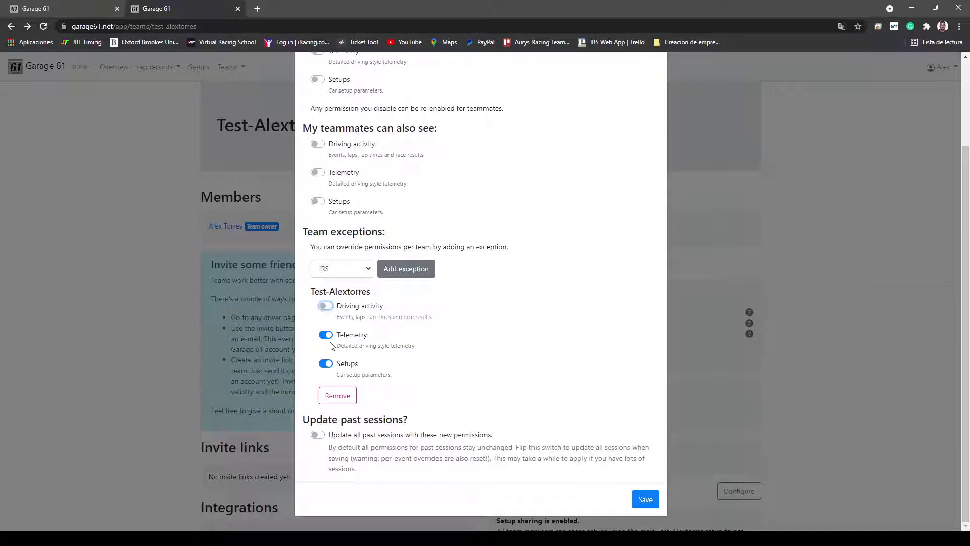
click(330, 336)
click(331, 366)
click(351, 396)
click(661, 480)
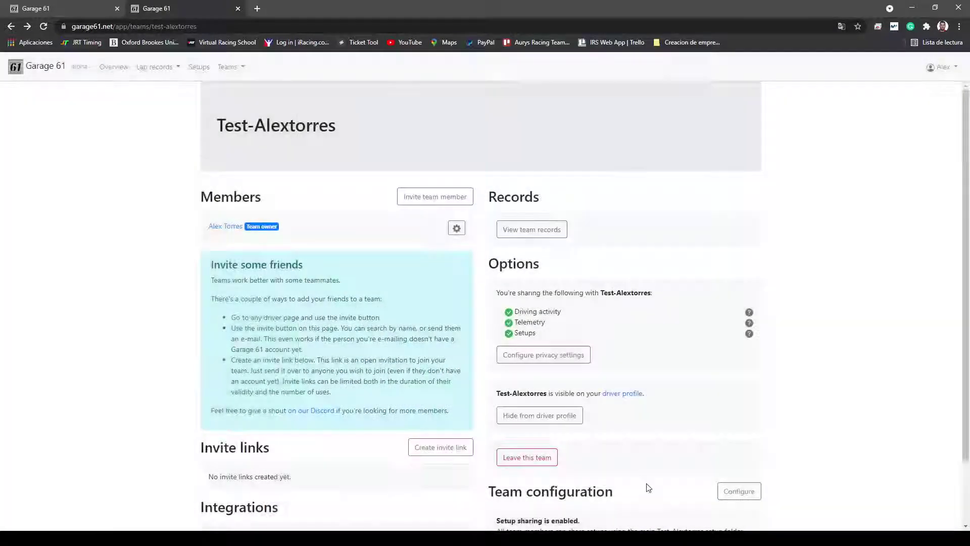
Step: Hide the Test team from the driver profile and make it visible there again
scroll(704, 347, down, 2)
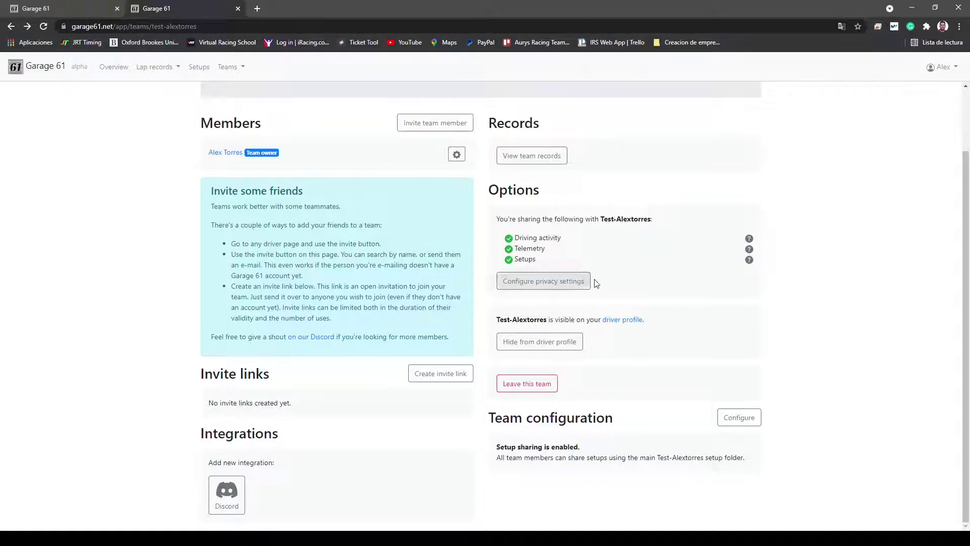
click(537, 341)
click(536, 340)
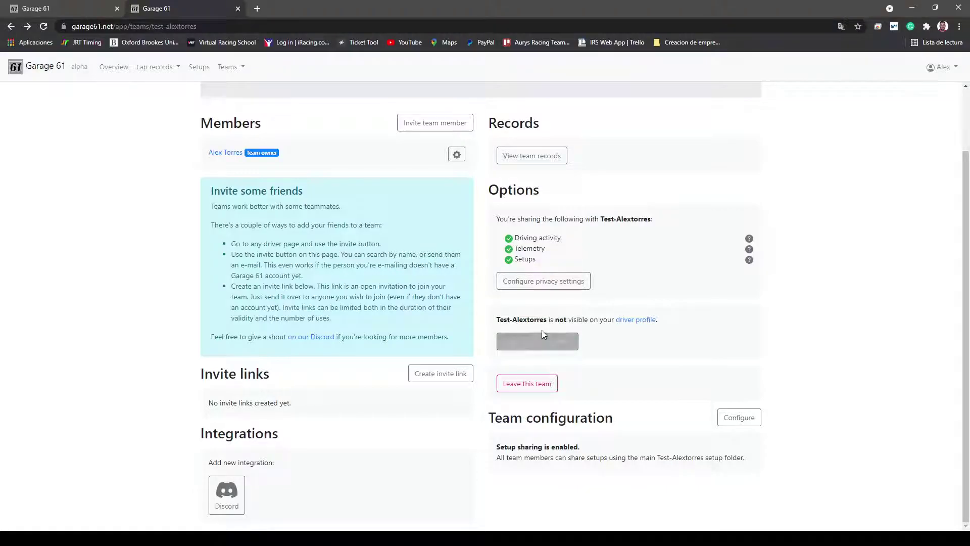
click(537, 340)
Step: Leave the Test team and check the remaining list of teams
click(530, 384)
click(585, 150)
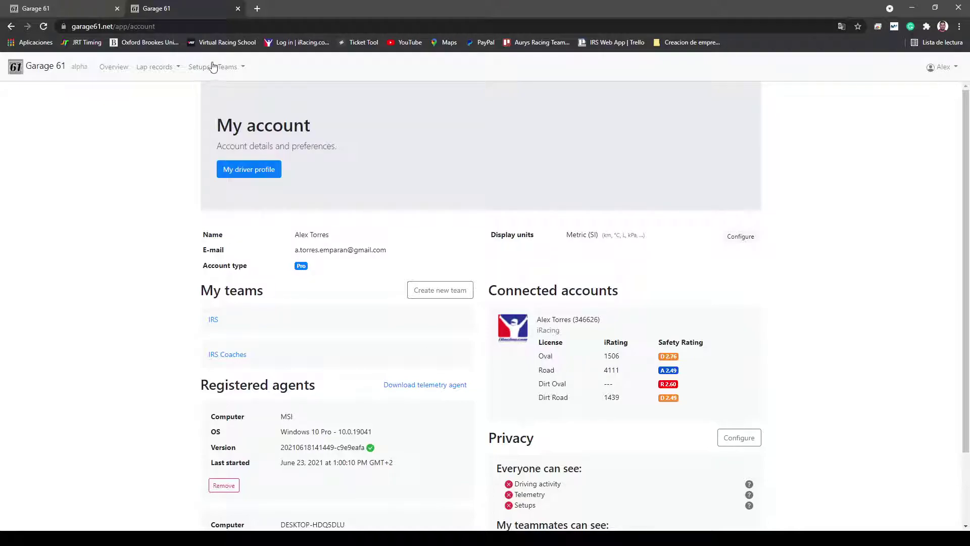
click(228, 67)
click(842, 203)
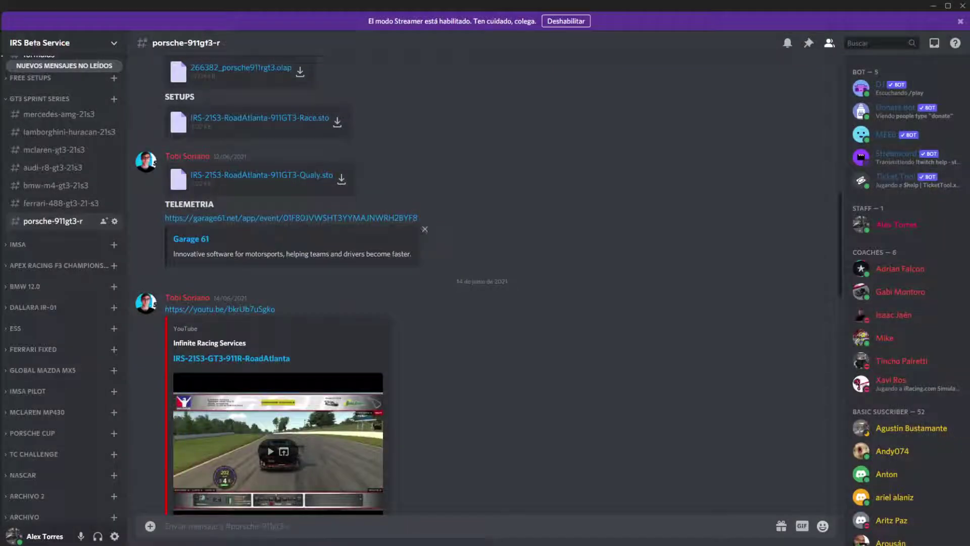
Step: Look through the porsche-911gt3-r channel of IRS Beta Service in Discord and enlarge its race information image
scroll(485, 303, up, 10)
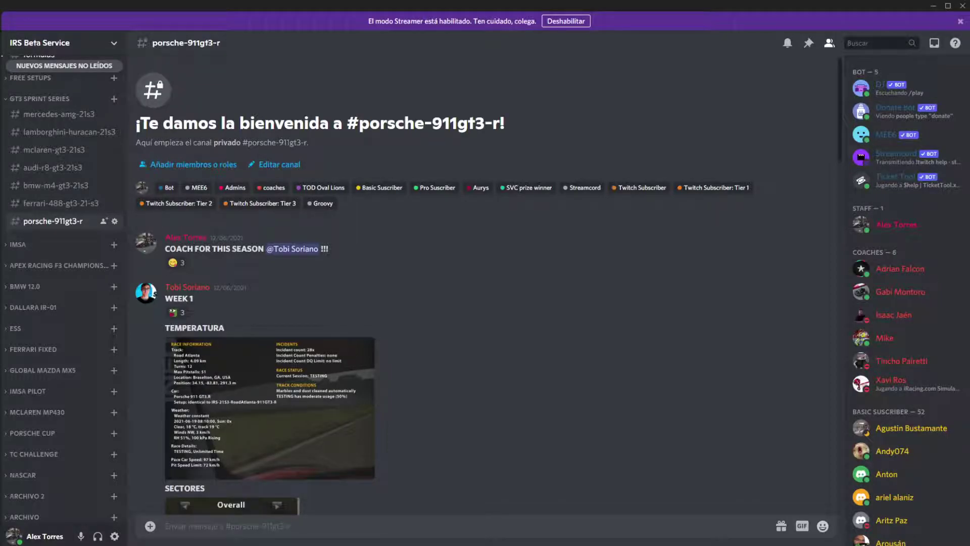
scroll(485, 283, down, 3)
scroll(348, 241, down, 5)
scroll(347, 241, up, 4)
click(347, 246)
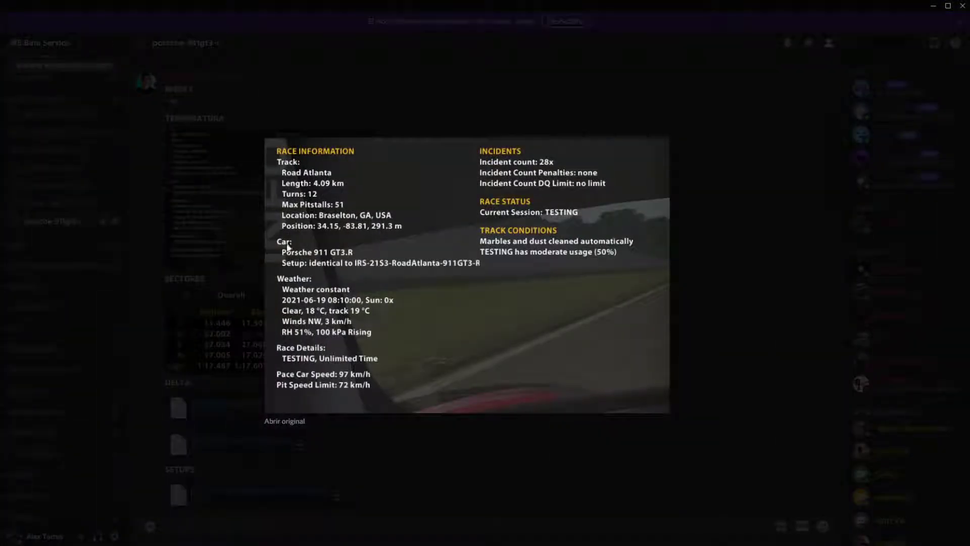
click(739, 207)
scroll(299, 385, down, 1)
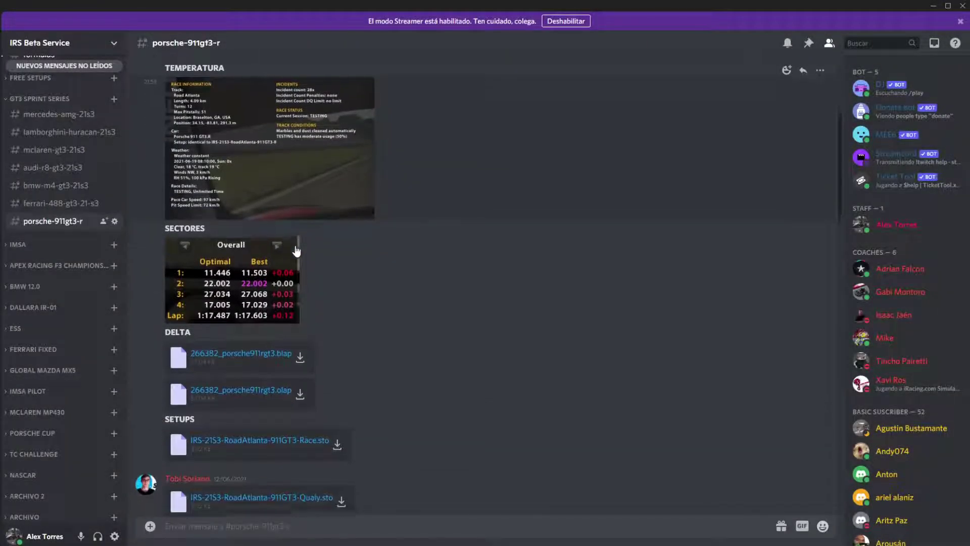
Step: Find the TELEMETRIA message with the Garage 61 event link in the porsche-911gt3-r channel and highlight it
scroll(288, 374, down, 6)
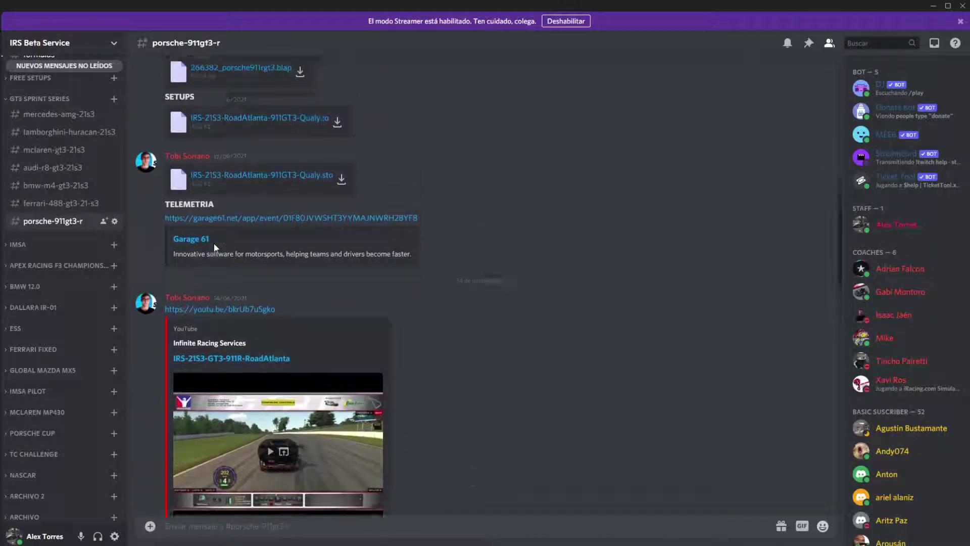
scroll(213, 245, up, 2)
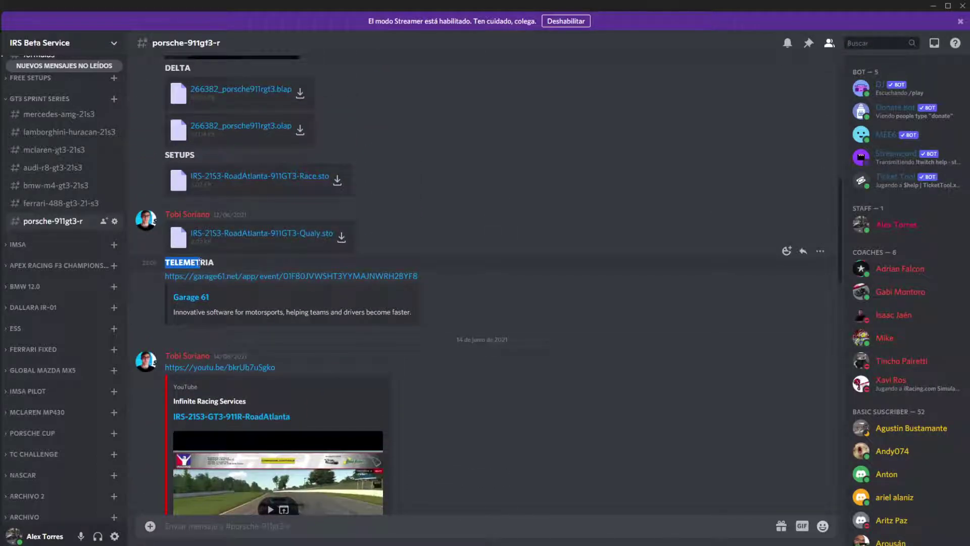
drag(162, 262, 423, 325)
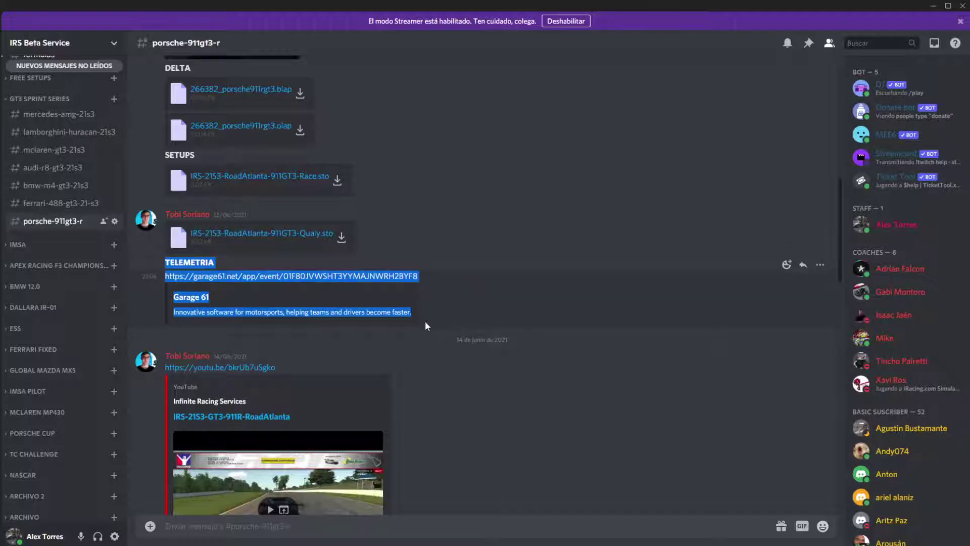
click(451, 306)
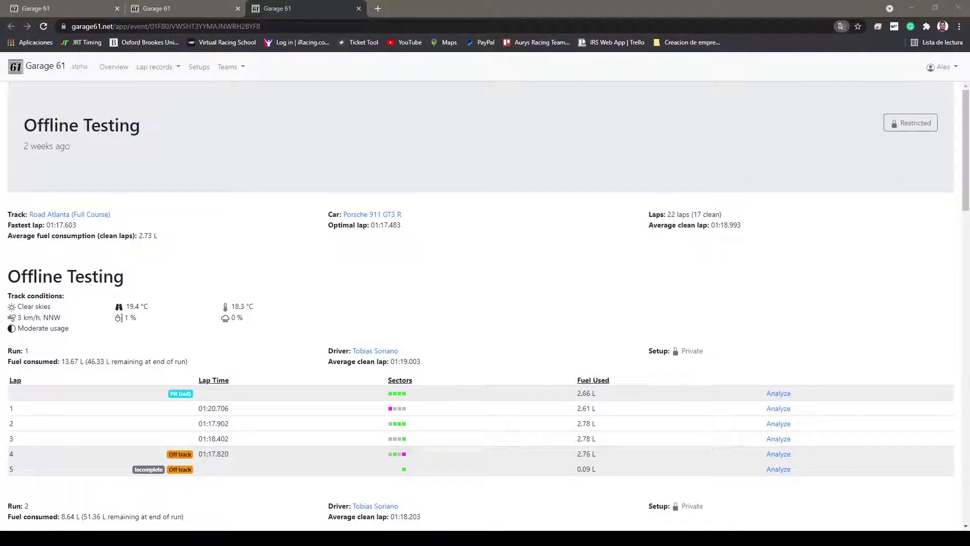
Step: Switch to the Offline Testing event in Garage 61 and analyze the fastest lap, lap 30 of run 10
scroll(571, 167, down, 20)
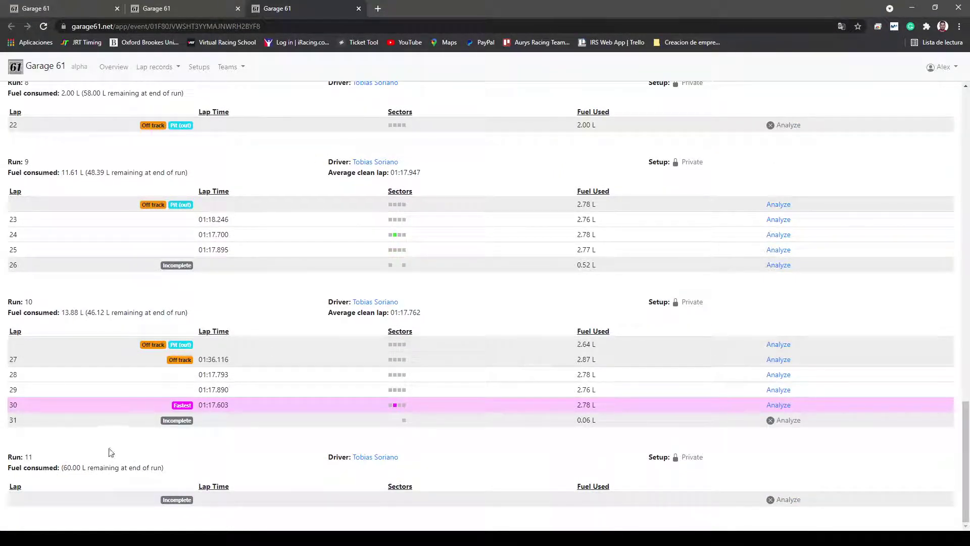
triple_click(249, 411)
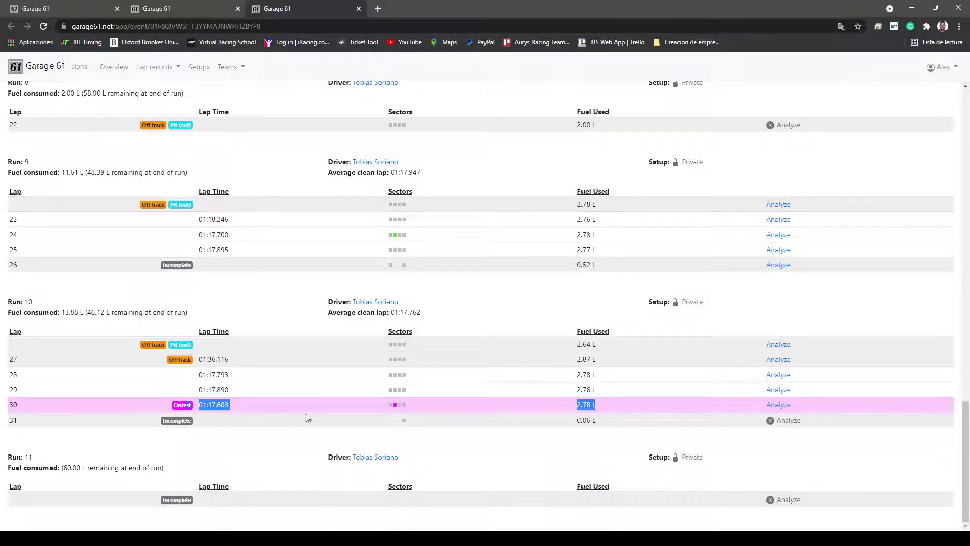
click(783, 404)
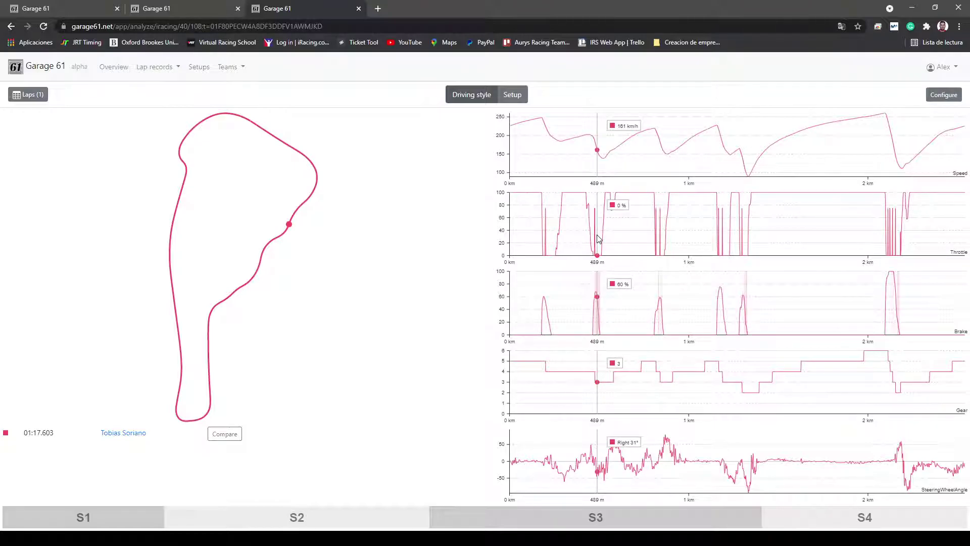
Step: Start adding a comparison lap from the Jun 15, 2021, 1:08:33 AM VRS Practice session and review its runs and lap times
click(934, 96)
click(22, 196)
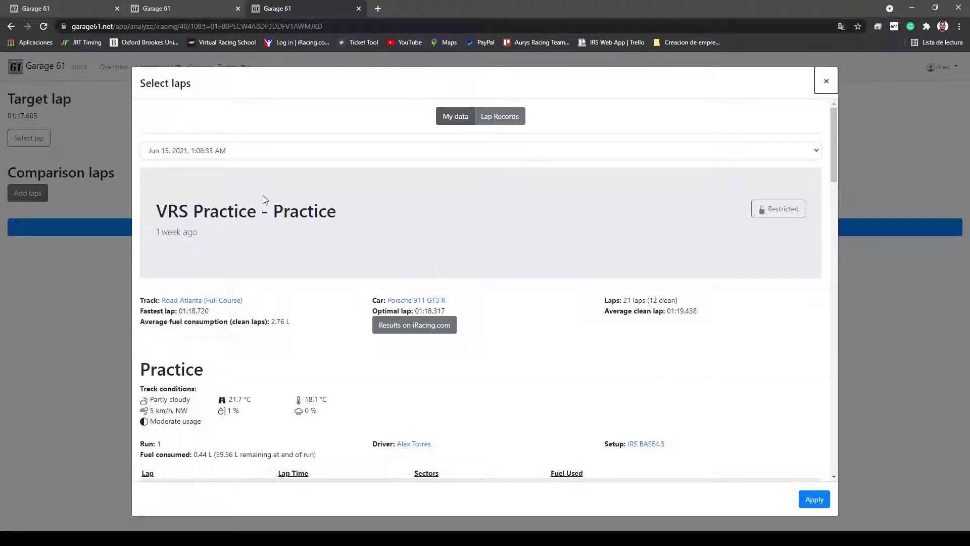
click(254, 153)
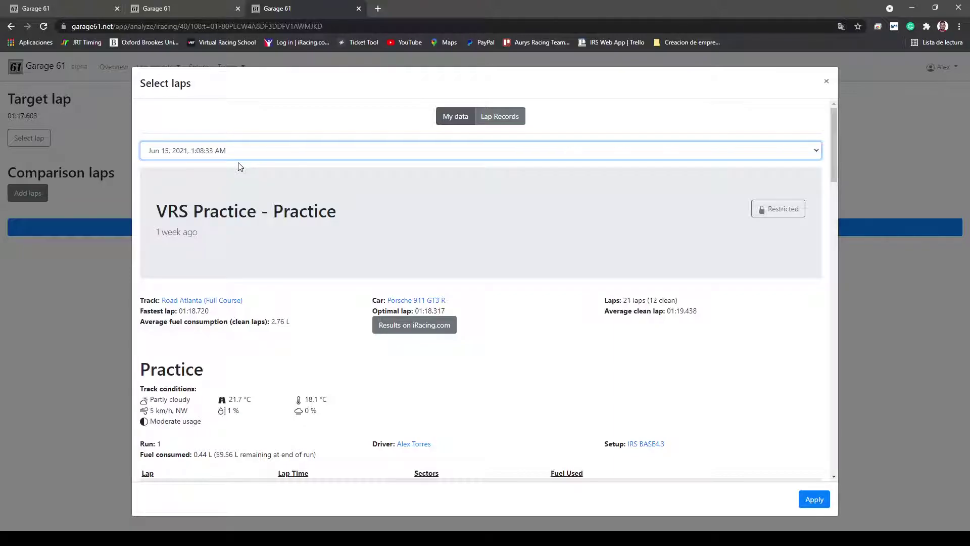
scroll(541, 351, down, 7)
scroll(505, 344, down, 6)
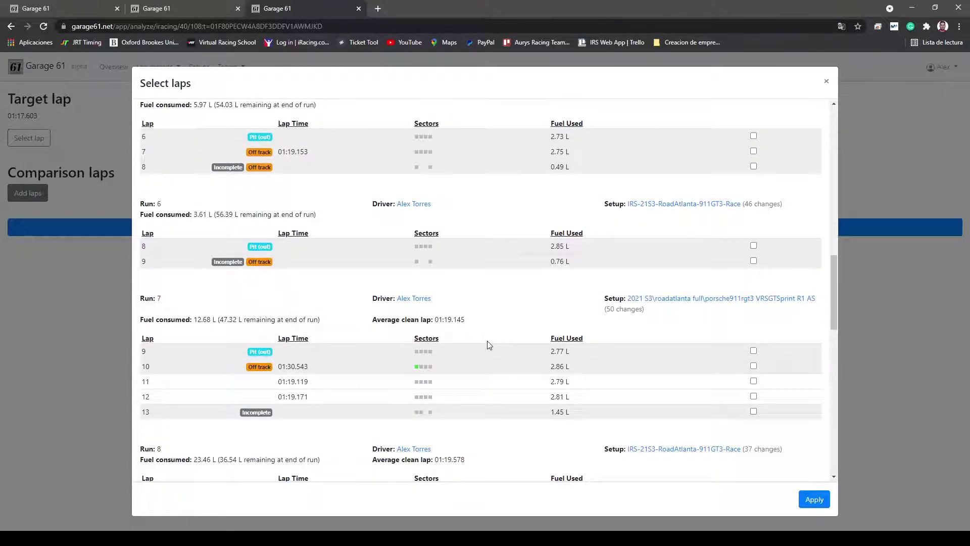
scroll(354, 313, up, 5)
drag(248, 191, 341, 195)
click(342, 195)
scroll(295, 202, down, 15)
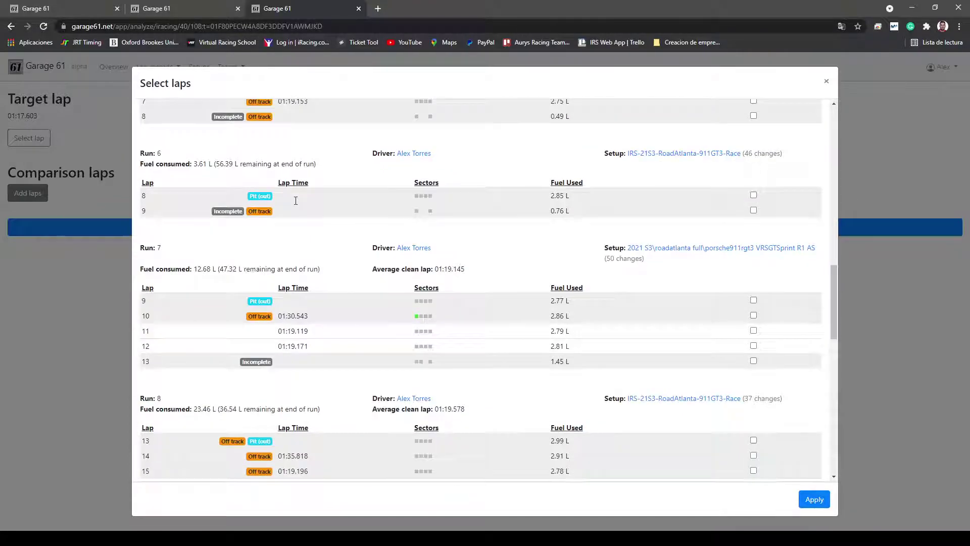
Step: Choose only lap 29 of run 12 as the comparison lap and apply the selection
drag(277, 317, 691, 329)
click(728, 318)
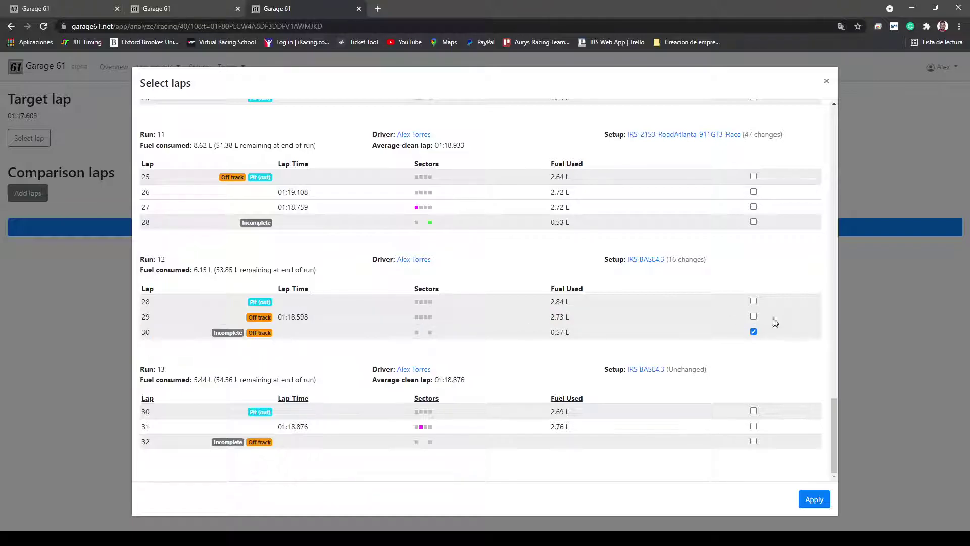
click(754, 331)
click(814, 499)
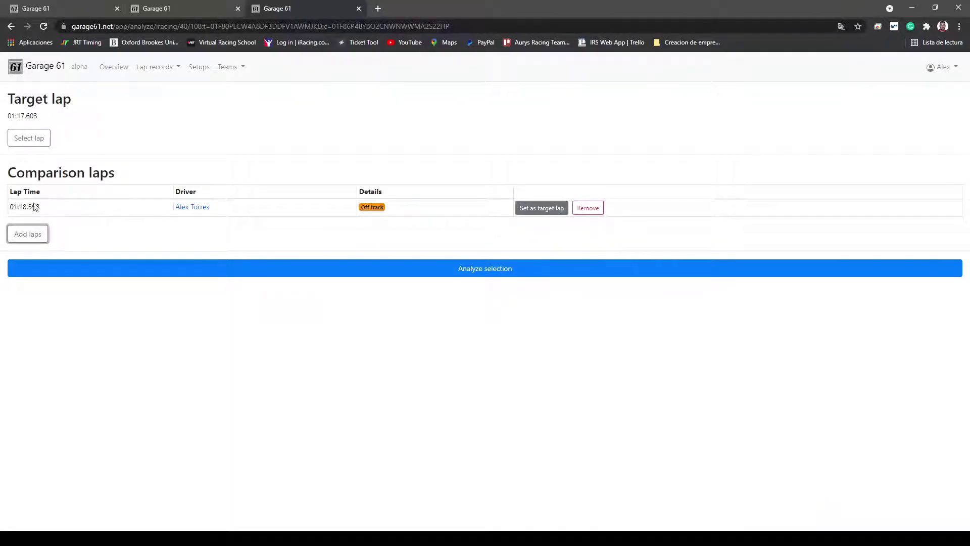
Step: Check the comparison lap's entry and analyze it against the target lap
drag(7, 208, 450, 227)
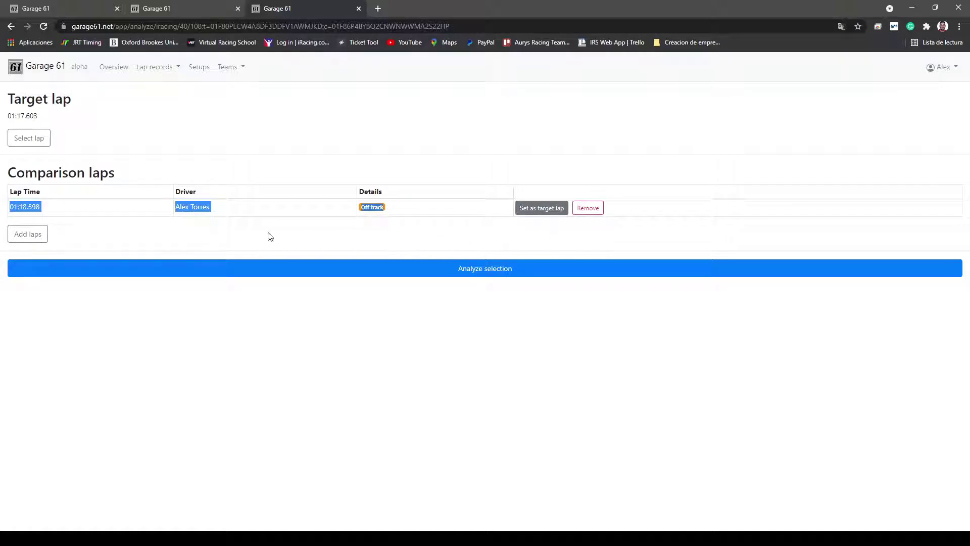
drag(384, 192, 6, 172)
click(121, 174)
click(464, 273)
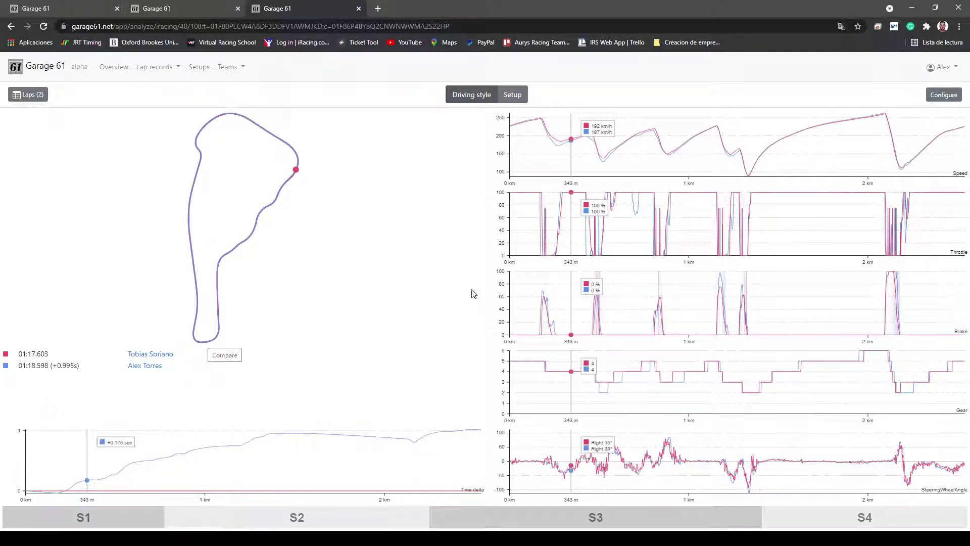
Step: Compare both laps' driving-style charts by enlarging the first braking zones of S1 and S2 and viewing sectors S1, S2 and S3
drag(535, 300, 562, 301)
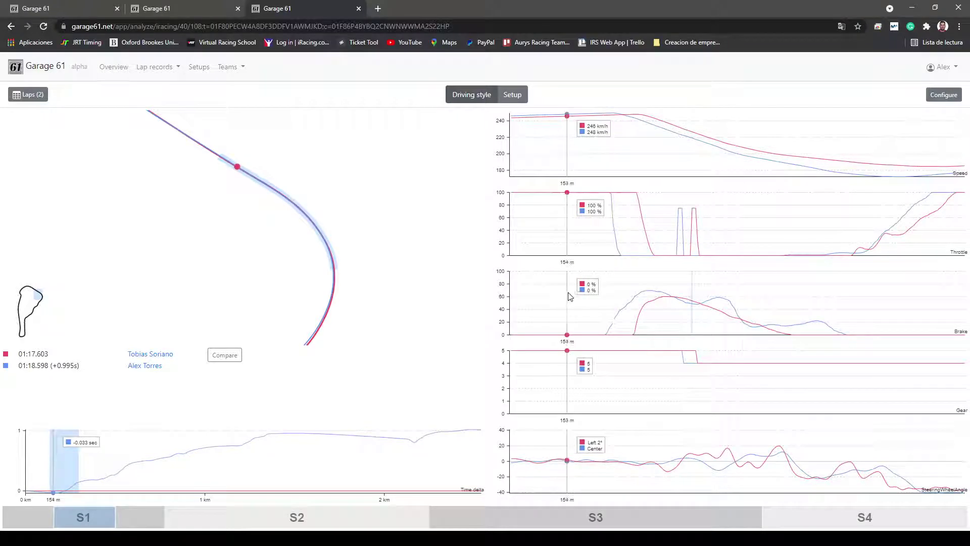
click(152, 518)
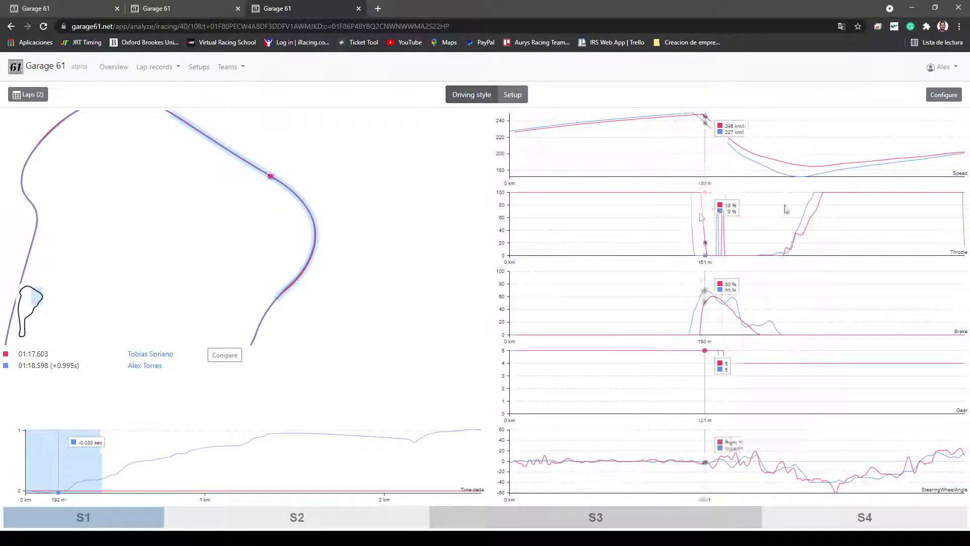
click(165, 447)
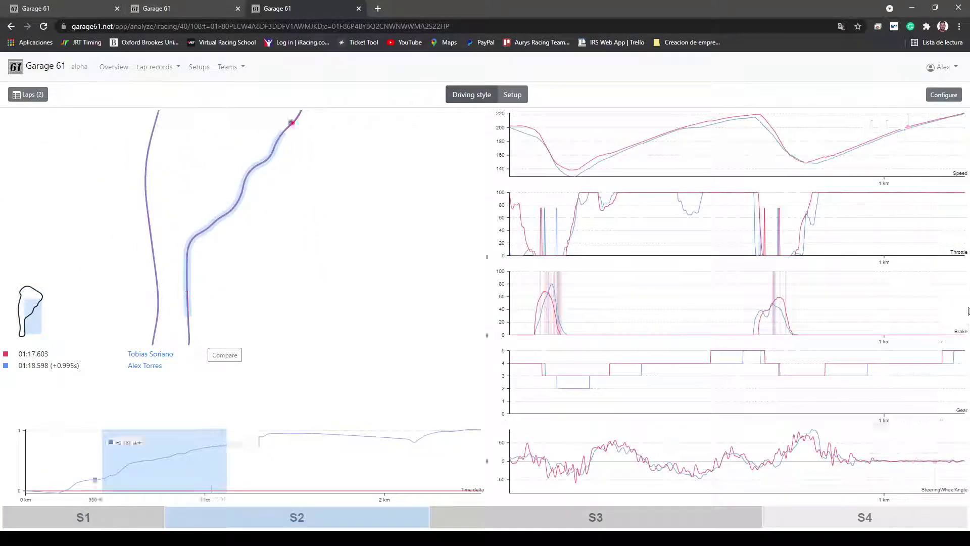
drag(535, 291, 574, 295)
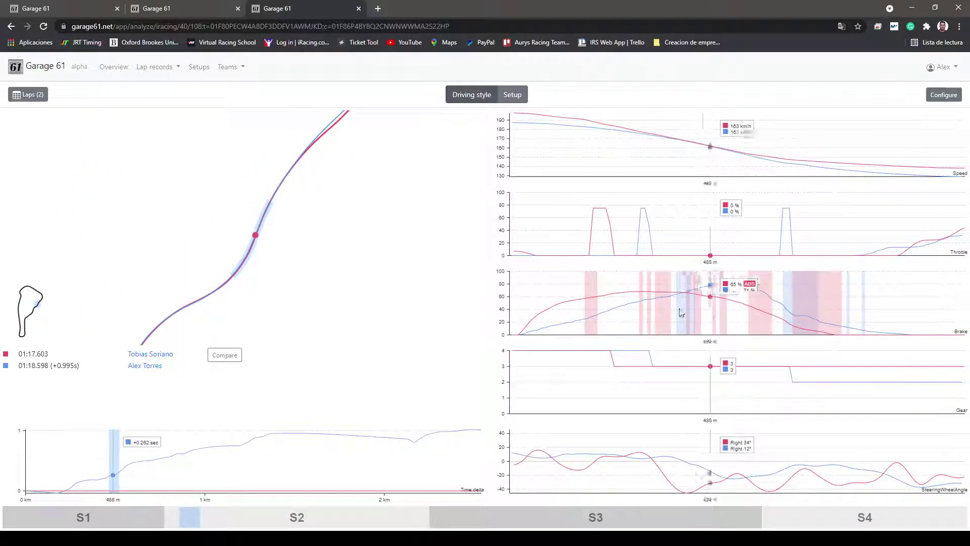
click(282, 517)
click(733, 517)
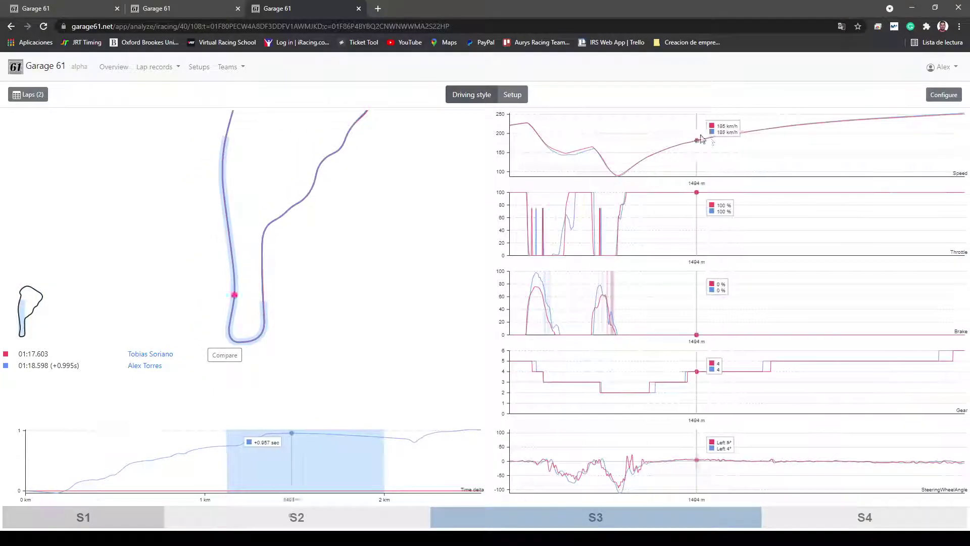